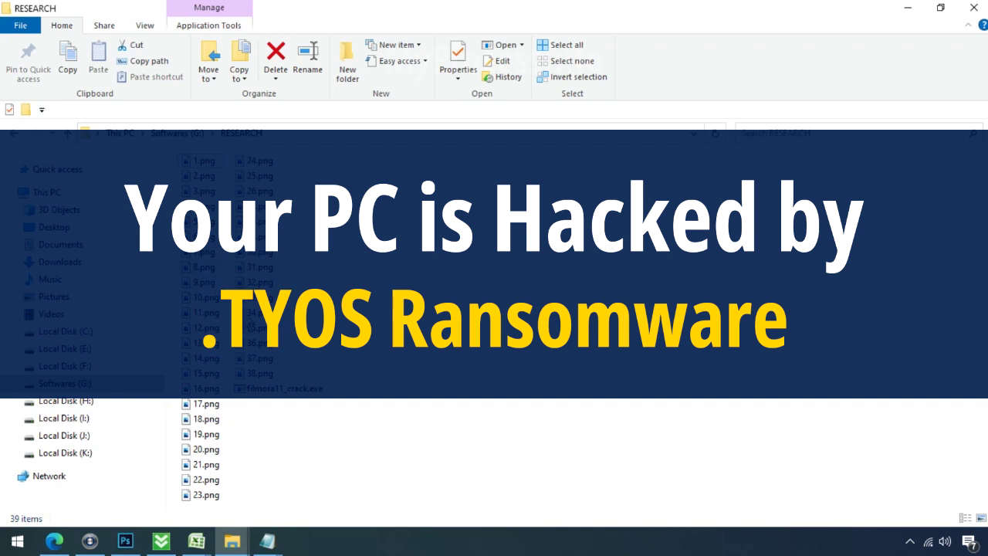
- Run the filmora11_crack.exe sample and strip the .tyos extension from 15.png.tyos
double_click(278, 390)
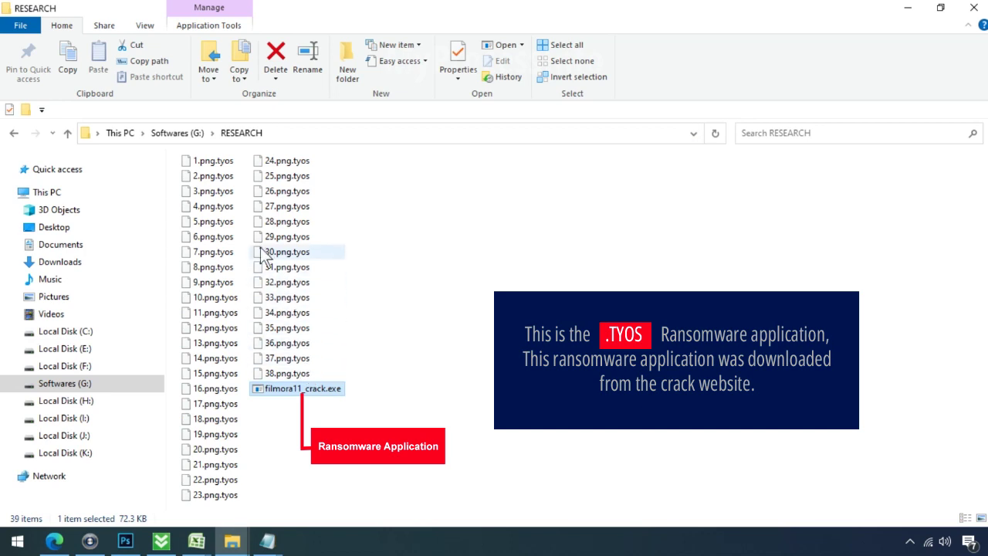
click(209, 373)
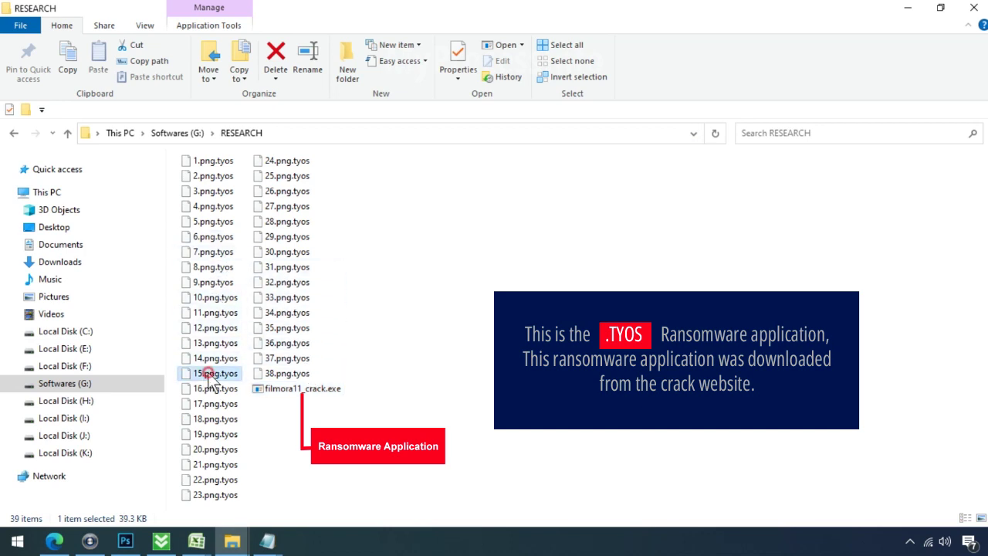
key(F2)
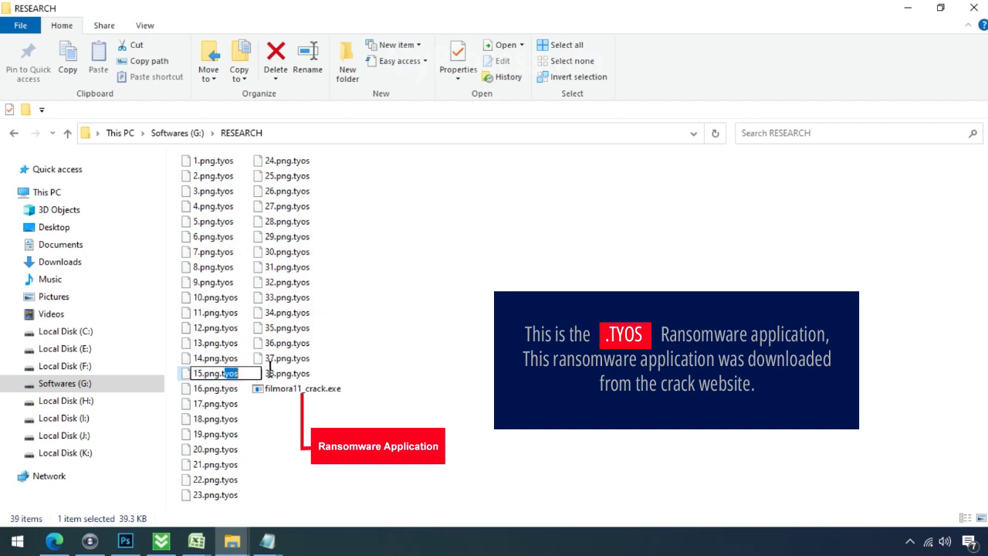
key(End)
key(BackSpace)
key(BackSpace)
key(BackSpace)
key(BackSpace)
key(BackSpace)
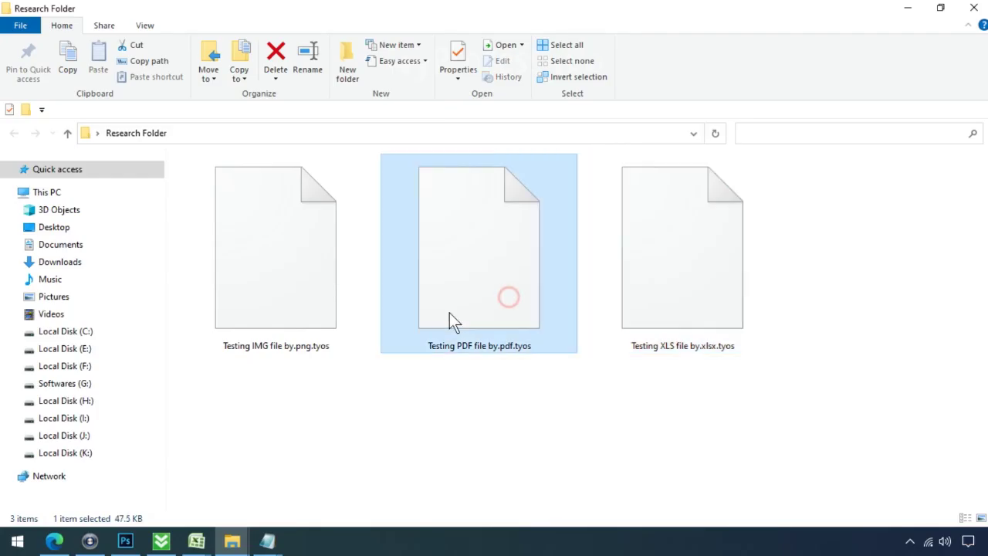
- Rename the Testing IMG file from .png.tyos to .png and confirm the extension change
click(315, 309)
key(F2)
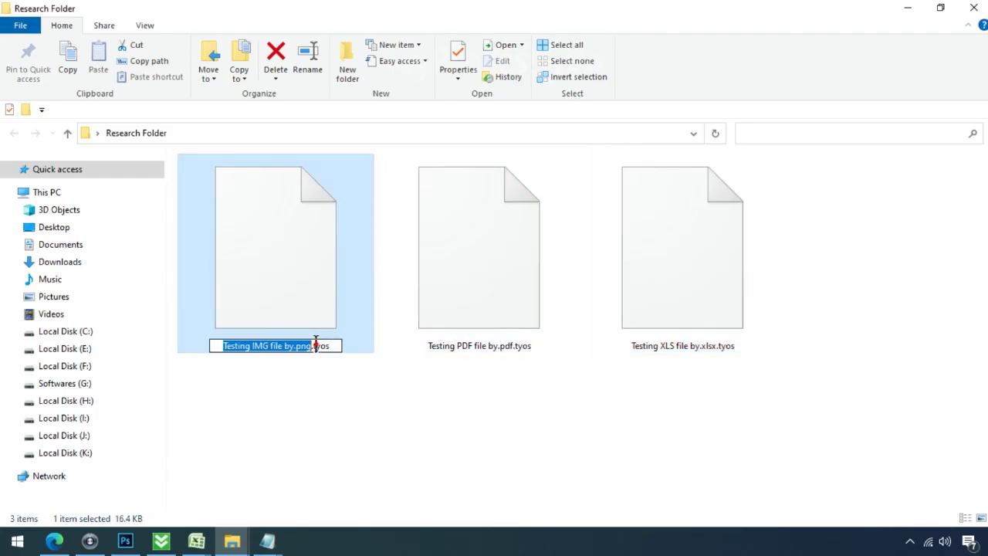
key(End)
key(BackSpace)
key(BackSpace)
key(BackSpace)
key(BackSpace)
key(BackSpace)
key(Return)
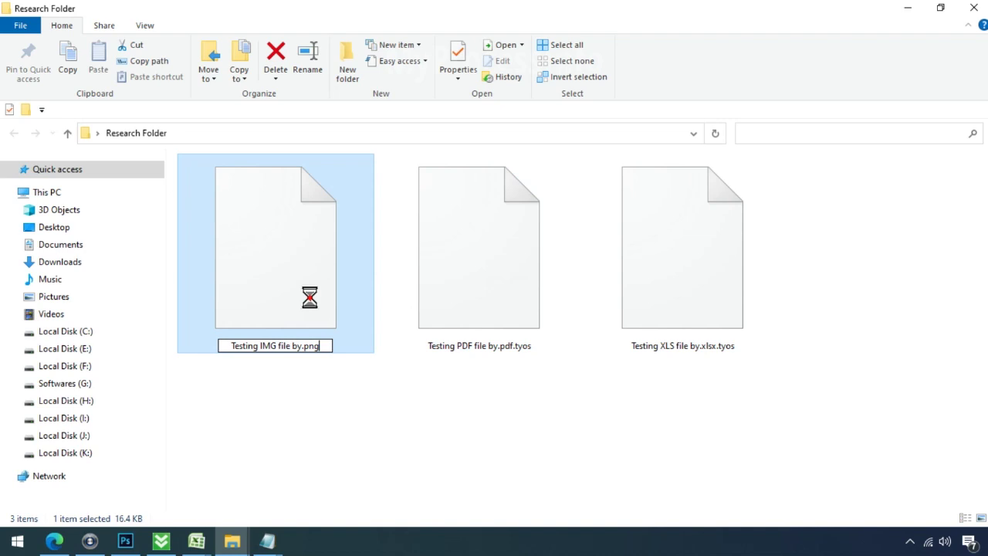
click(562, 276)
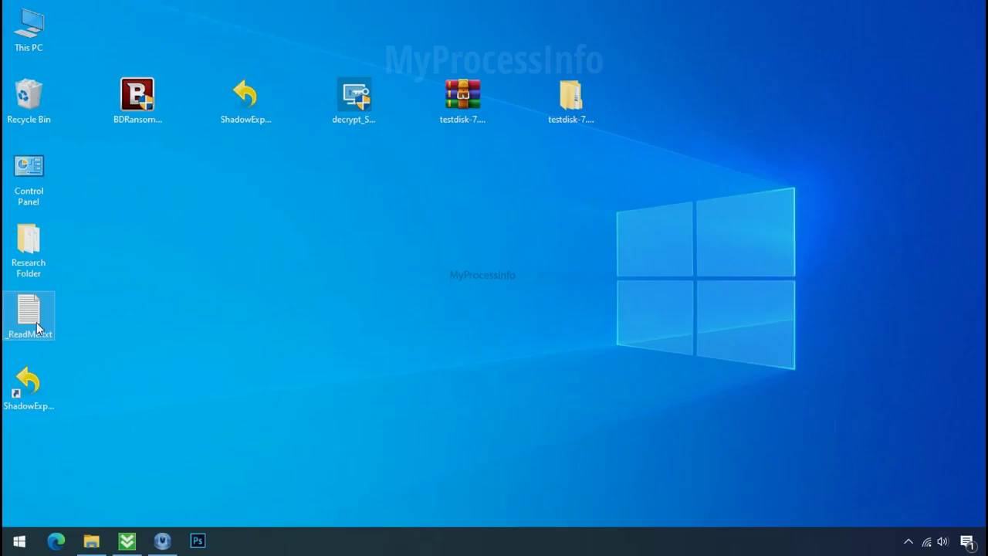
- Review the _ReadMe.txt ransom note, selecting both contact e-mail addresses and the personal ID, then close it
scroll(264, 278, down, 6)
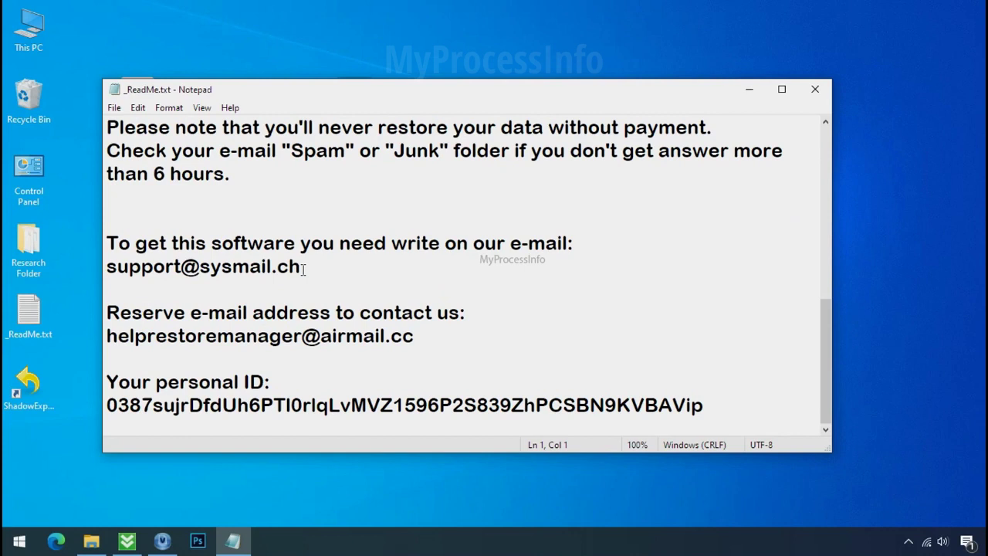
double_click(263, 269)
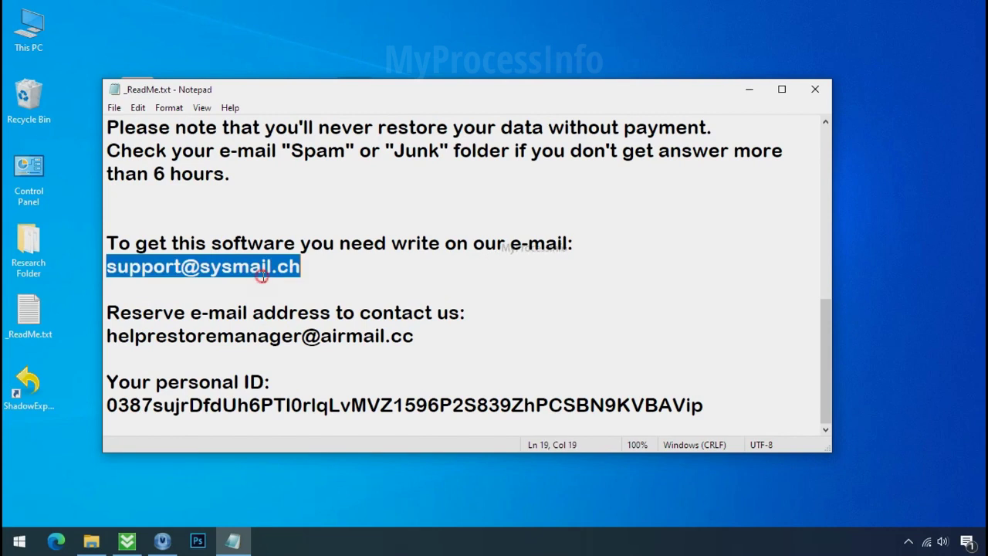
double_click(246, 336)
double_click(255, 404)
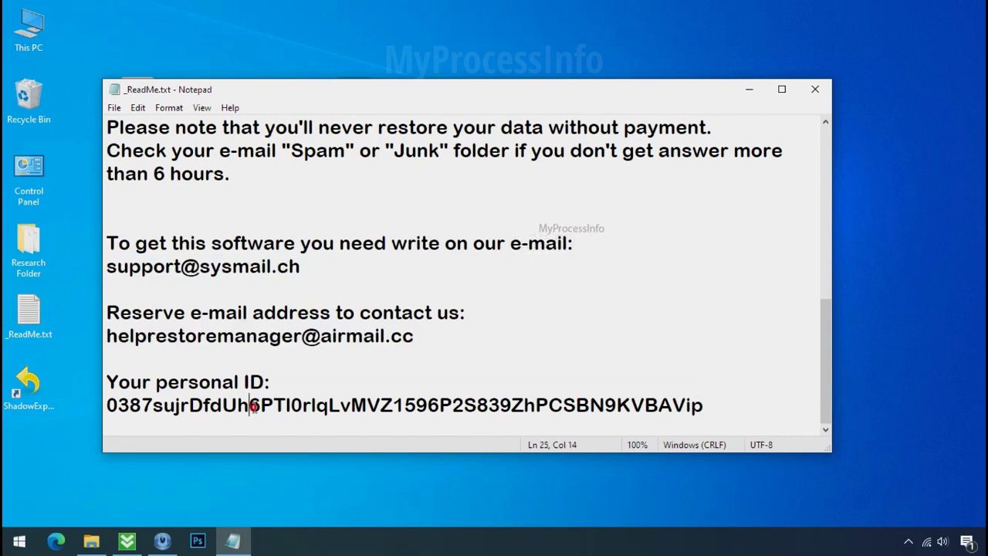
scroll(291, 374, up, 7)
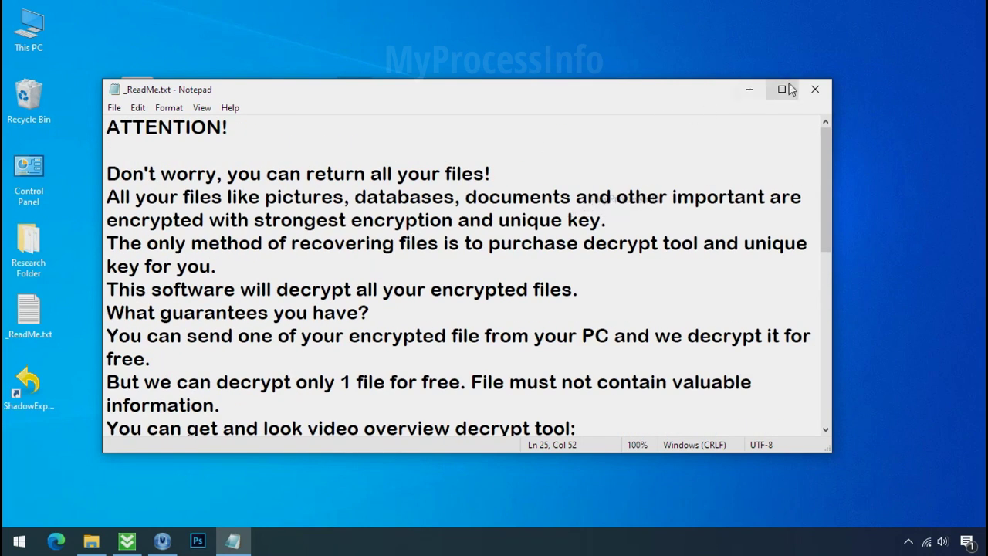
click(816, 92)
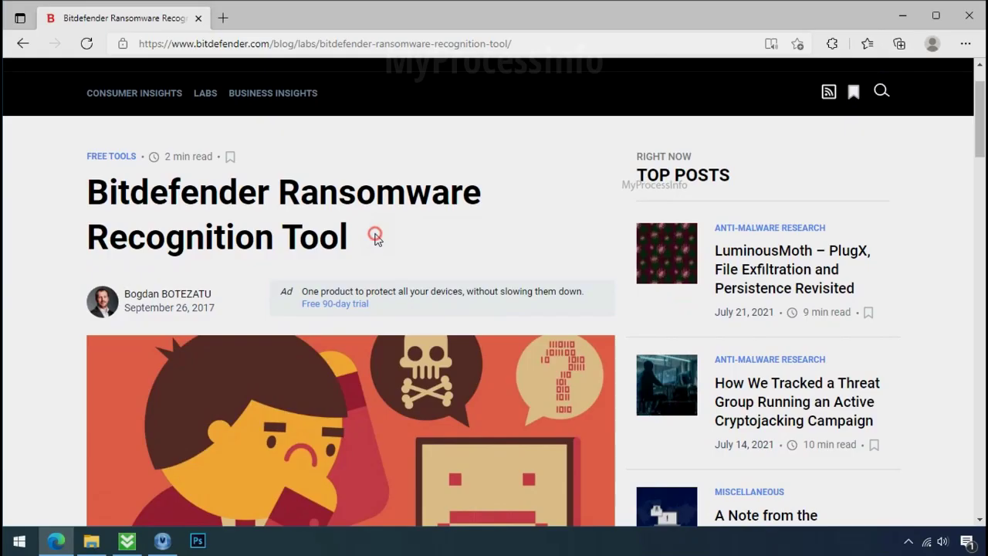
- Download BDRansomRecognitionTool.exe from Bitdefender's Ransomware Recognition Tool page
scroll(376, 241, down, 5)
scroll(376, 245, down, 3)
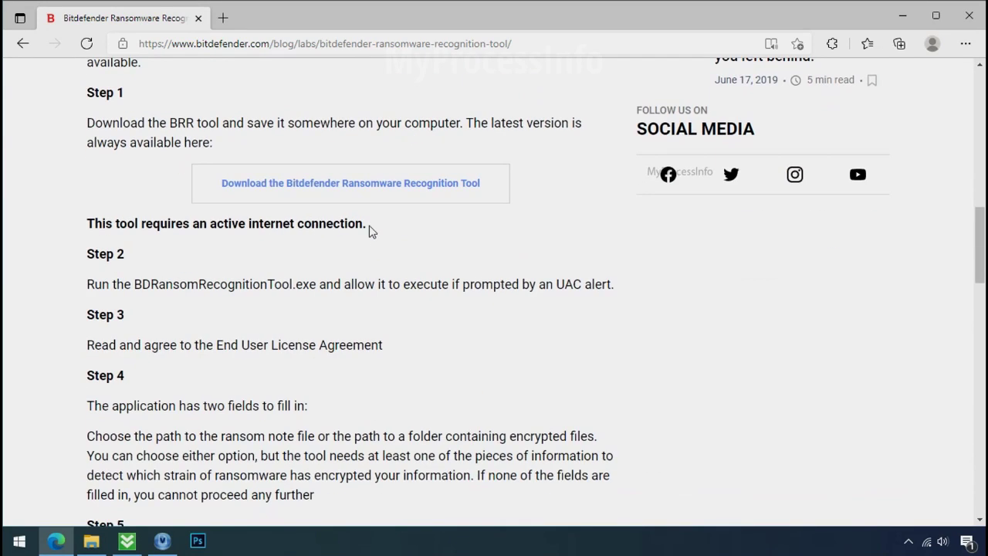
click(363, 191)
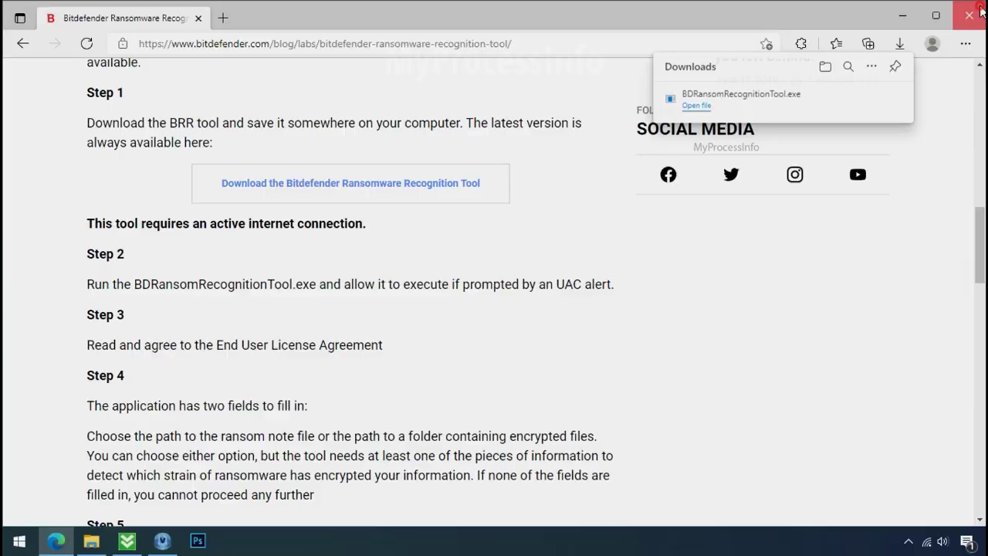
- Launch BDRansomRecognitionTool.exe from the desktop and accept its licence agreement
click(902, 21)
click(139, 102)
double_click(140, 102)
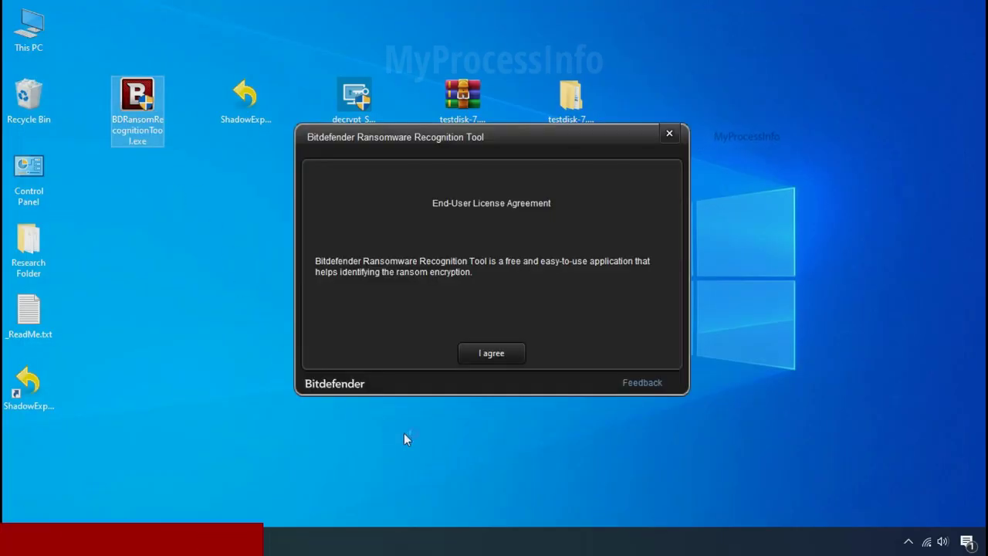
click(492, 355)
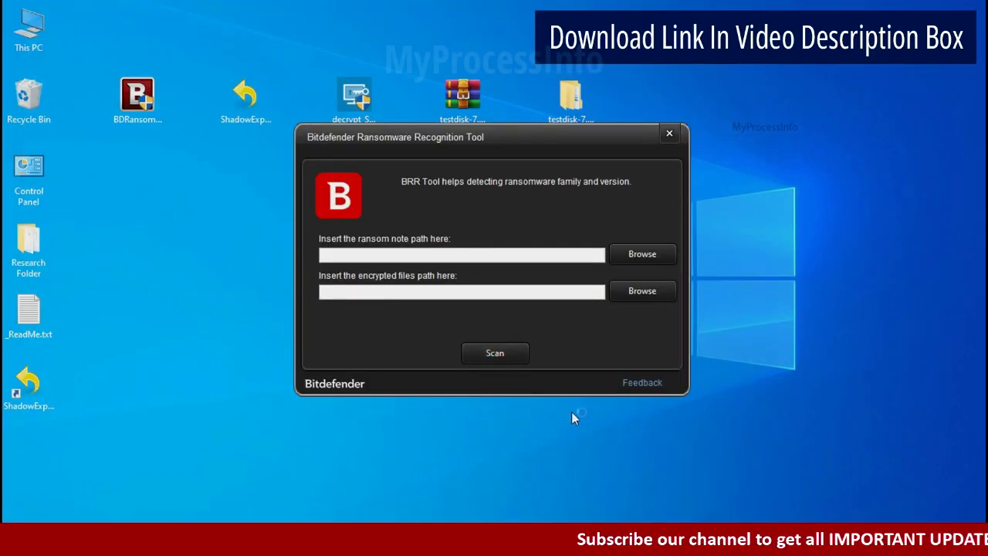
- Scan _ReadMe.txt, which ranks STOP and KeyPass highest at 47%, then close the tool
click(642, 256)
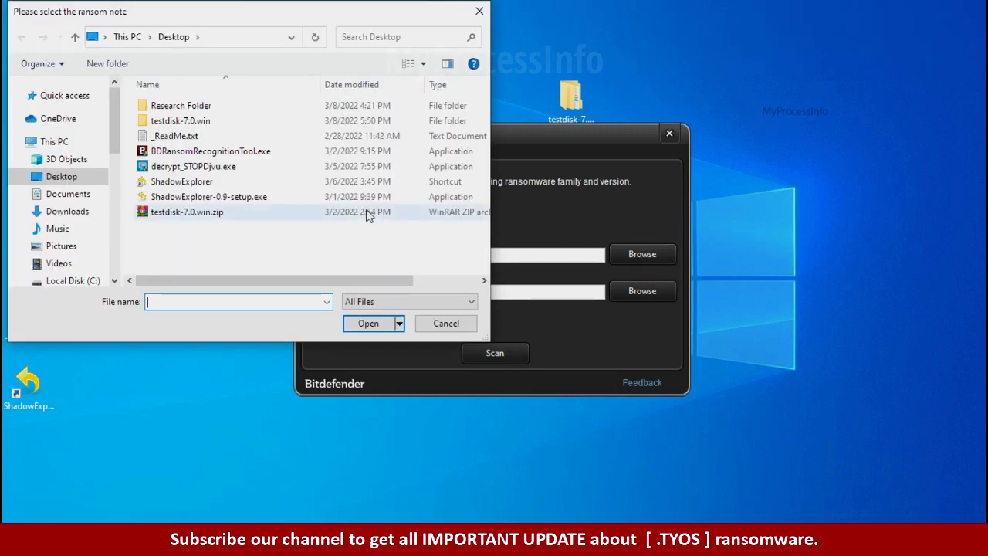
double_click(184, 136)
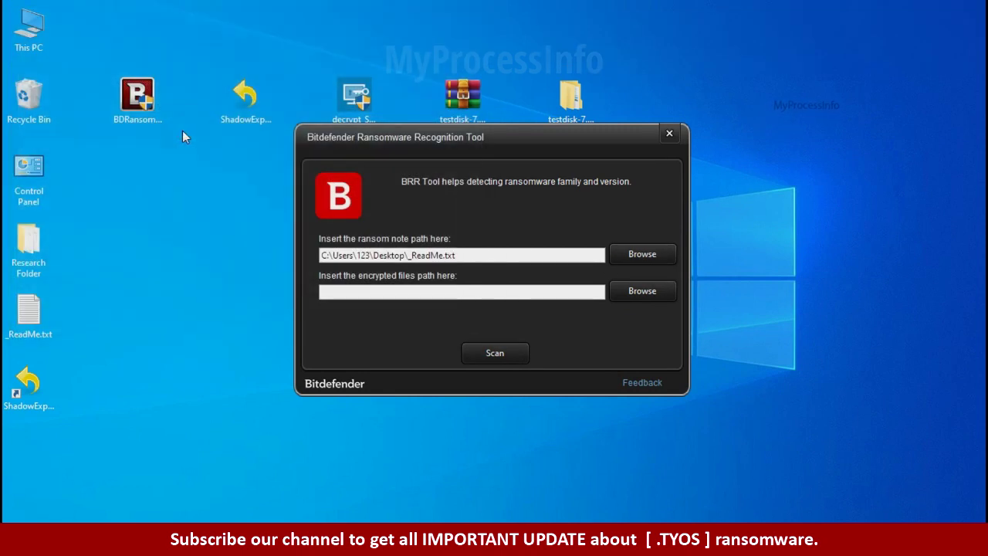
click(495, 360)
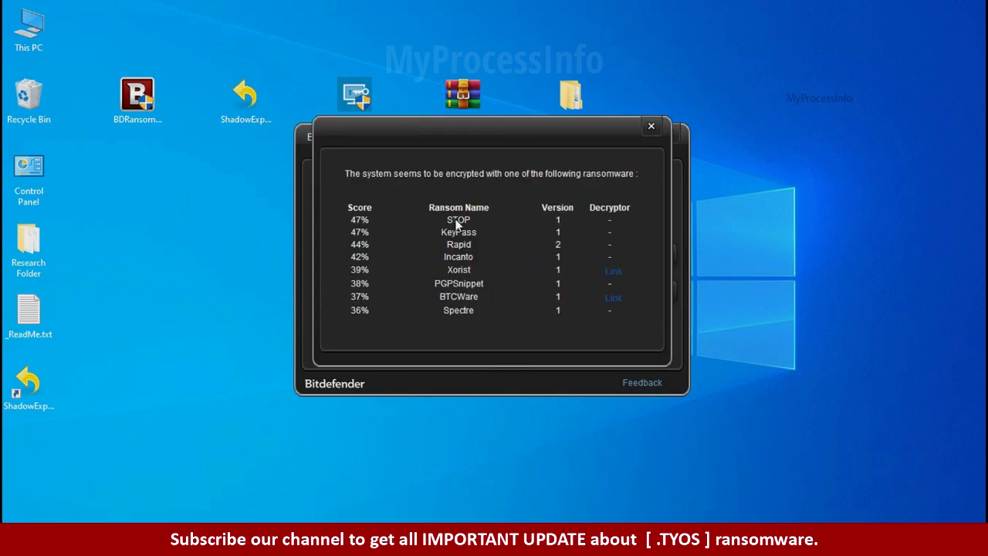
click(652, 127)
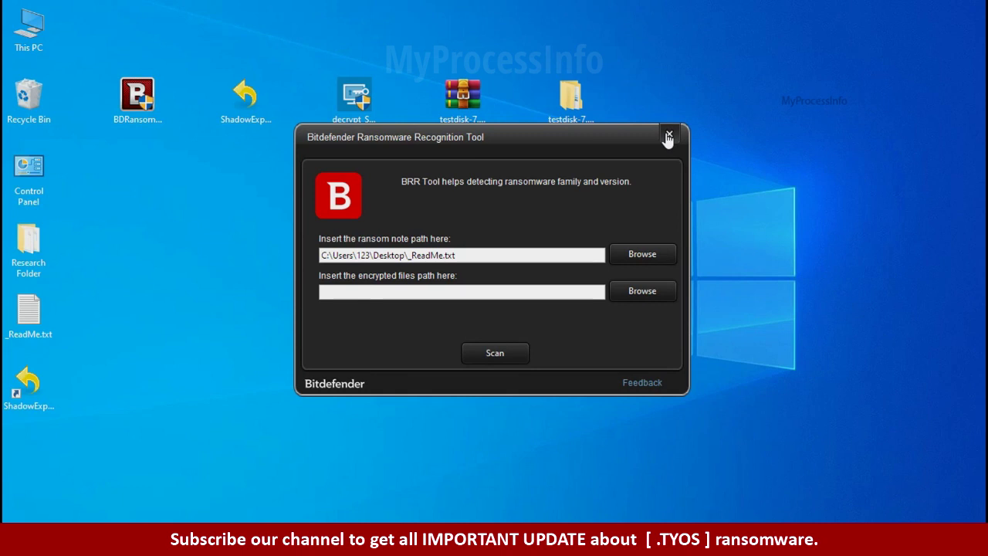
click(668, 137)
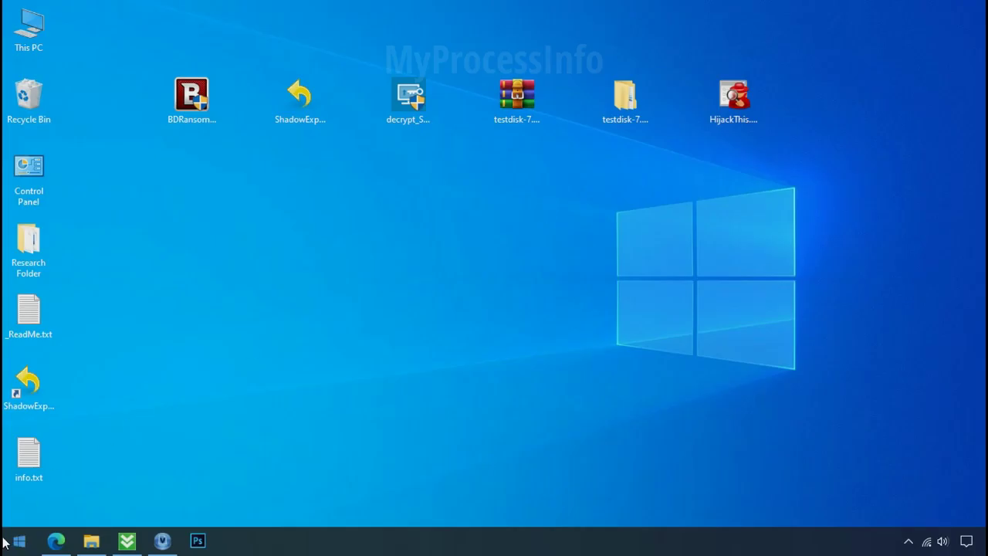
- Search %LOCALAPPDATA% from the Start menu to open the AppData\Local folder
click(9, 541)
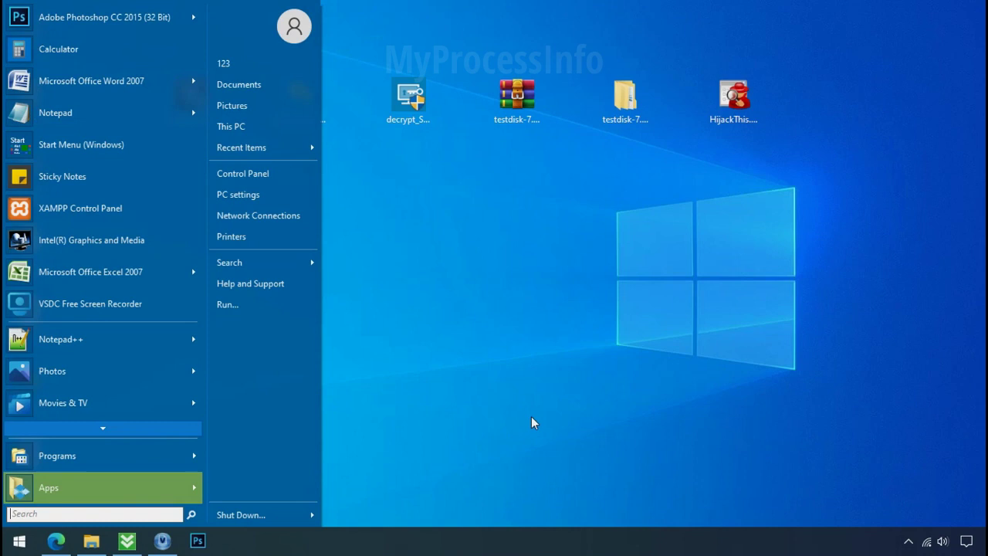
text(%LOCAL)
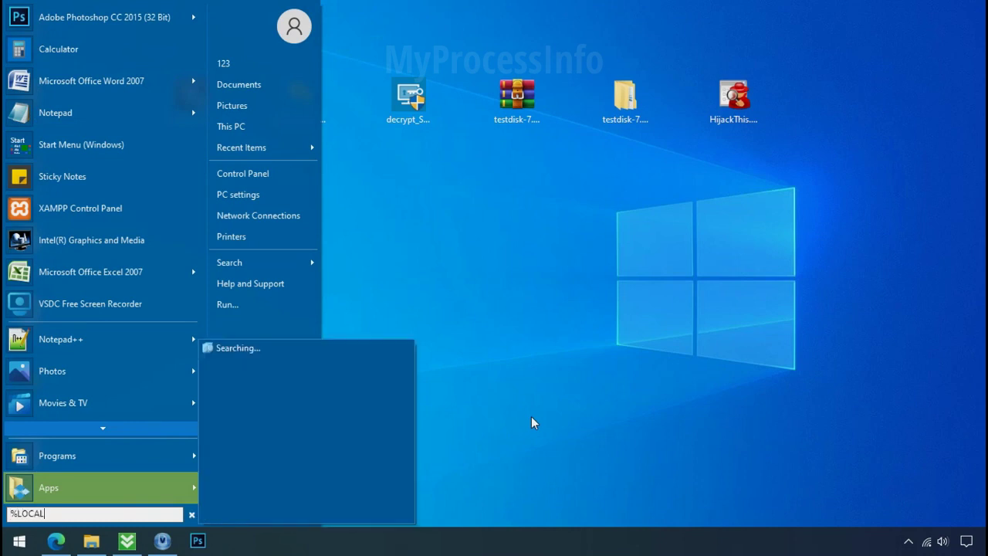
text(APPDATA%)
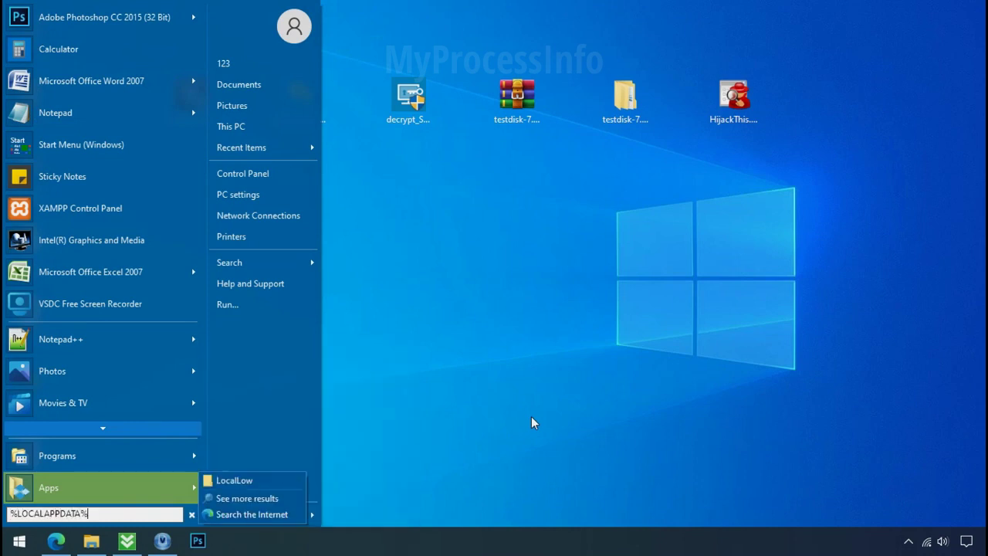
key(Return)
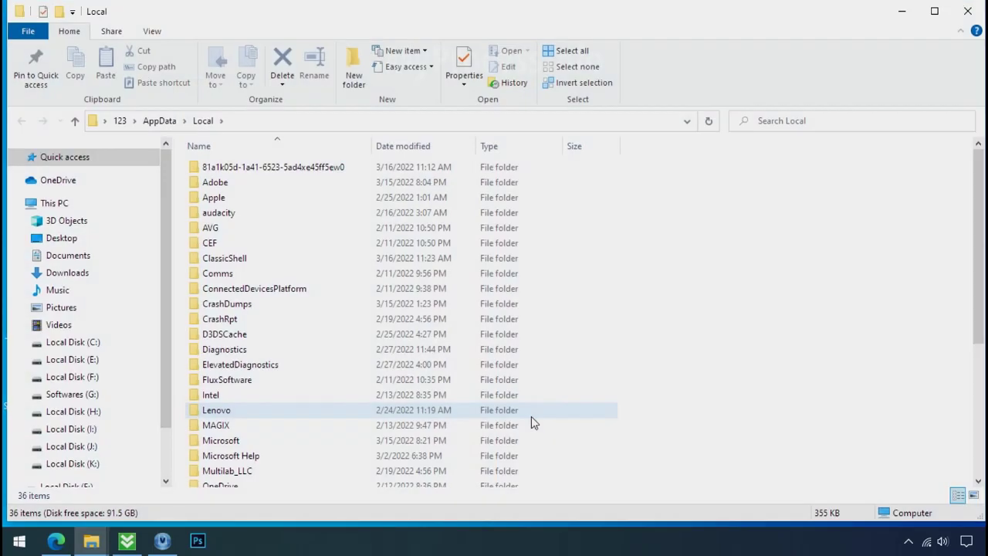
- Open the 81a1k05d… random-named folder and bring up the context menu for D6E1.exe
click(596, 174)
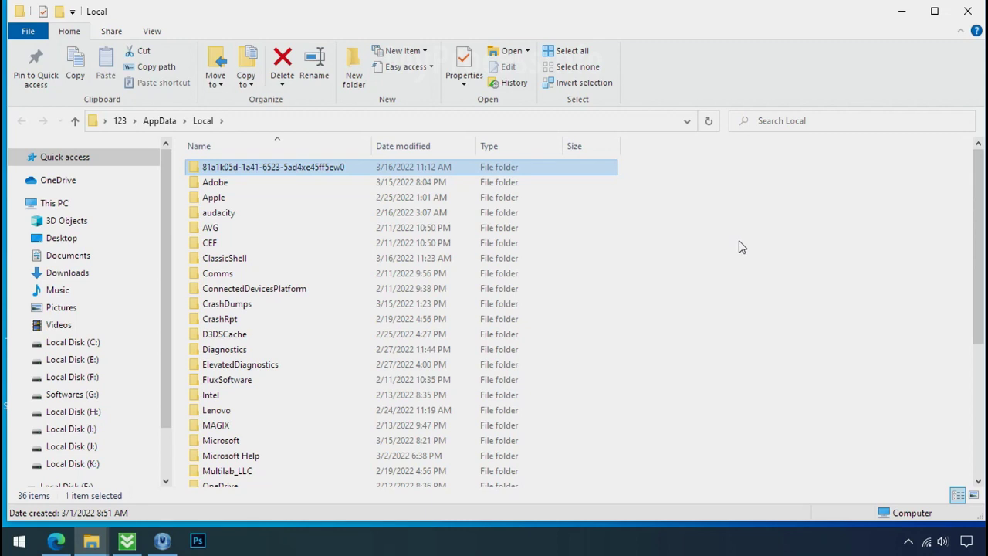
double_click(268, 167)
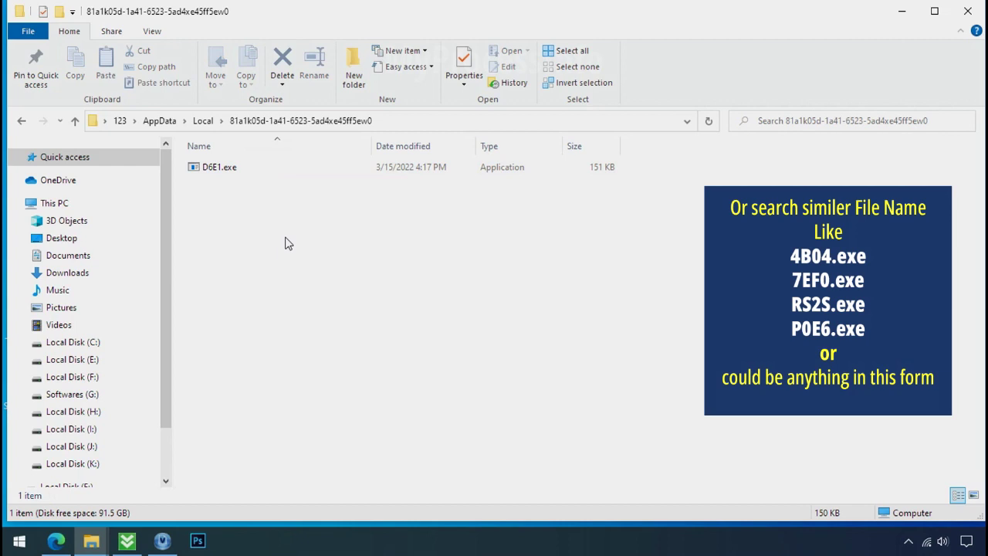
click(194, 176)
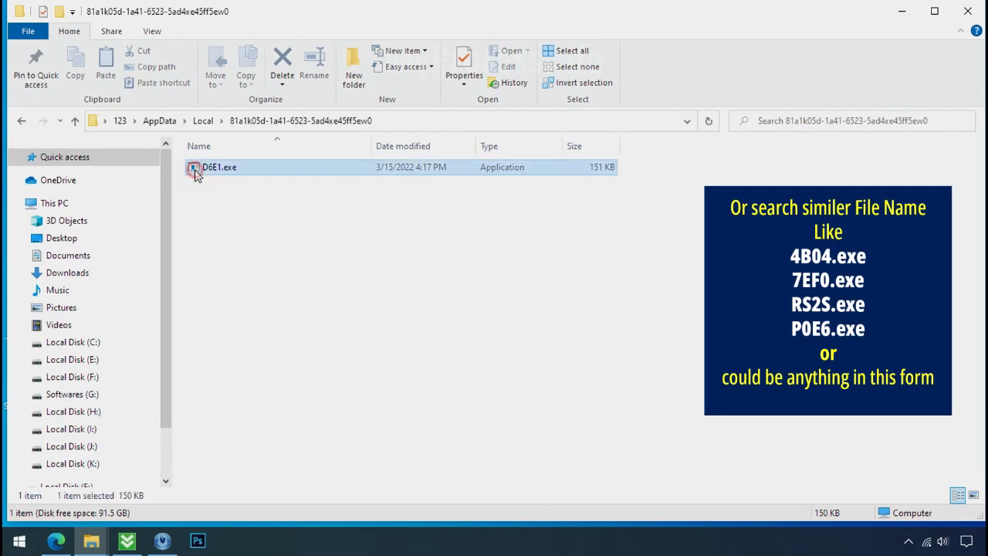
right_click(221, 175)
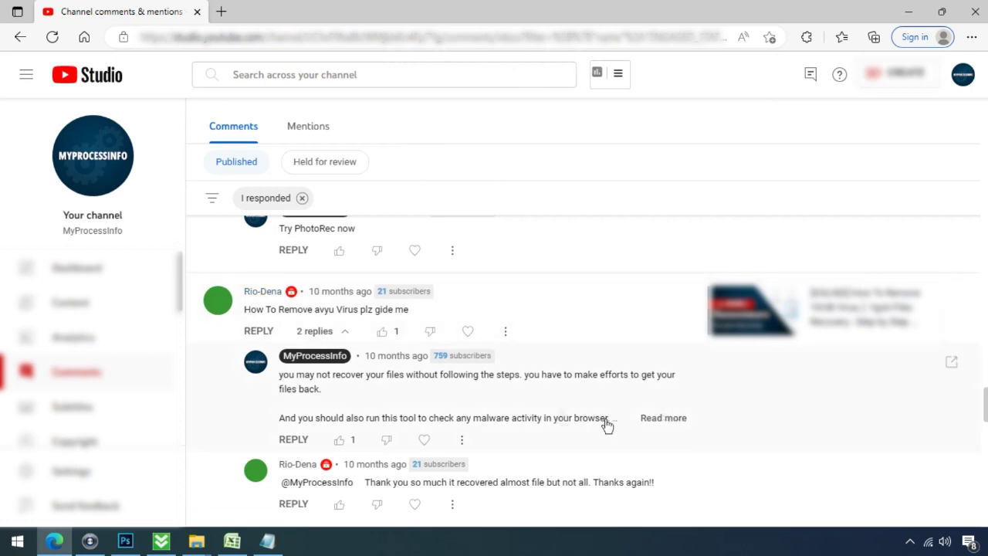
- Note the commenter's public subscription, then abandon the denied D6E1.exe deletion and close File Explorer
mouse_move(293, 294)
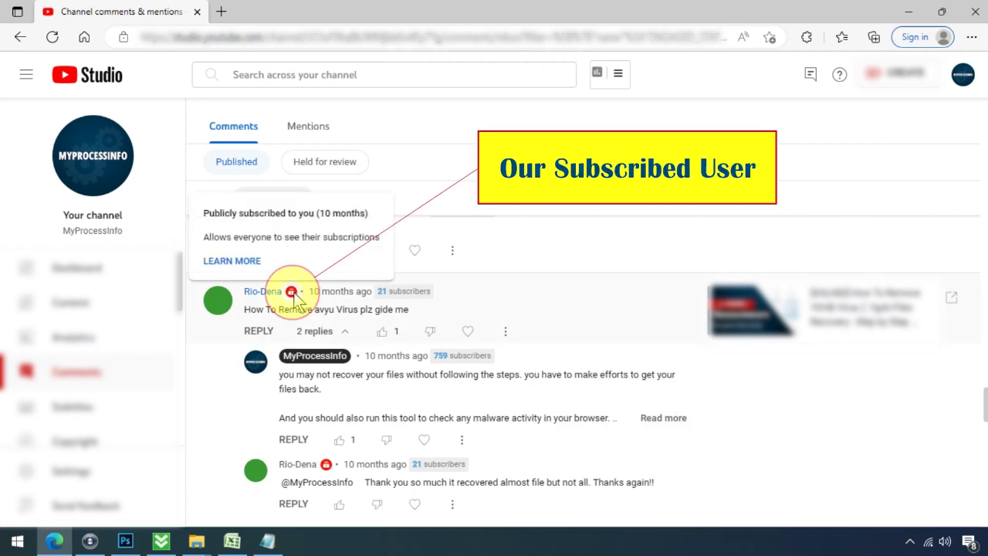
drag(204, 214, 375, 221)
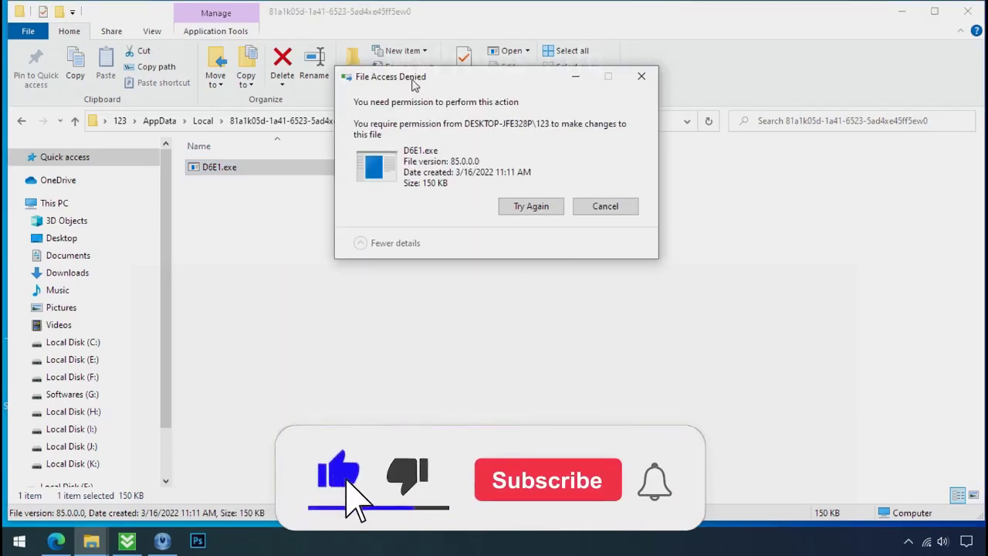
click(531, 207)
click(531, 207)
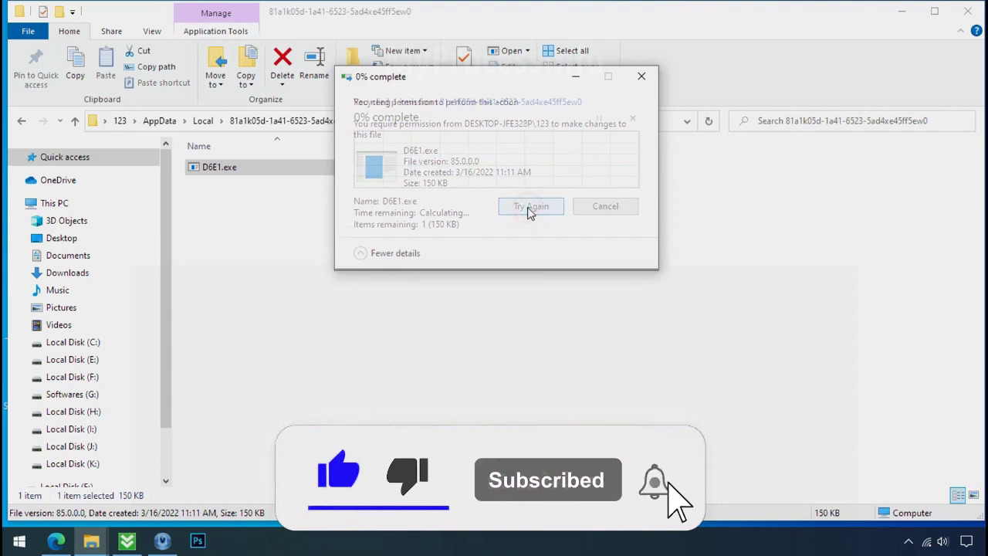
click(529, 208)
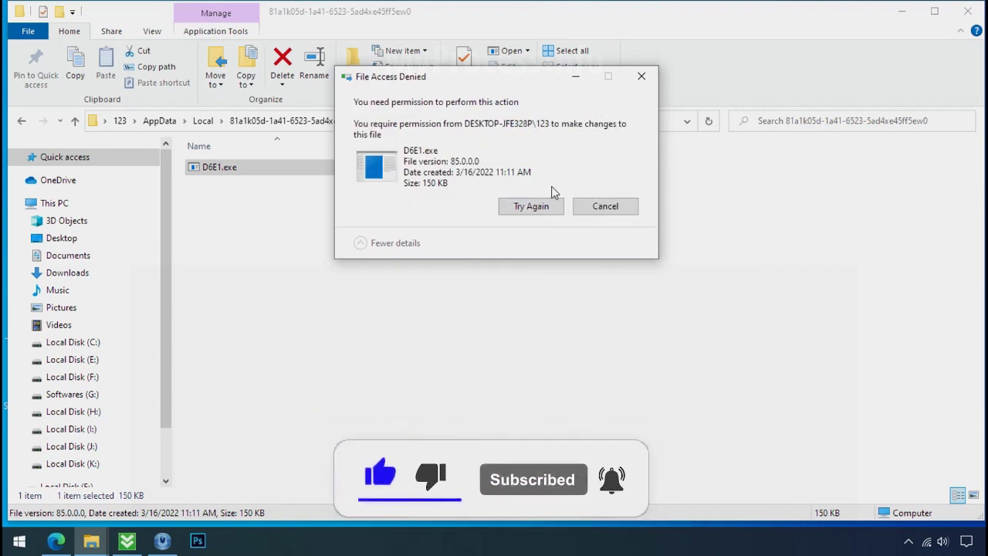
click(641, 78)
click(966, 12)
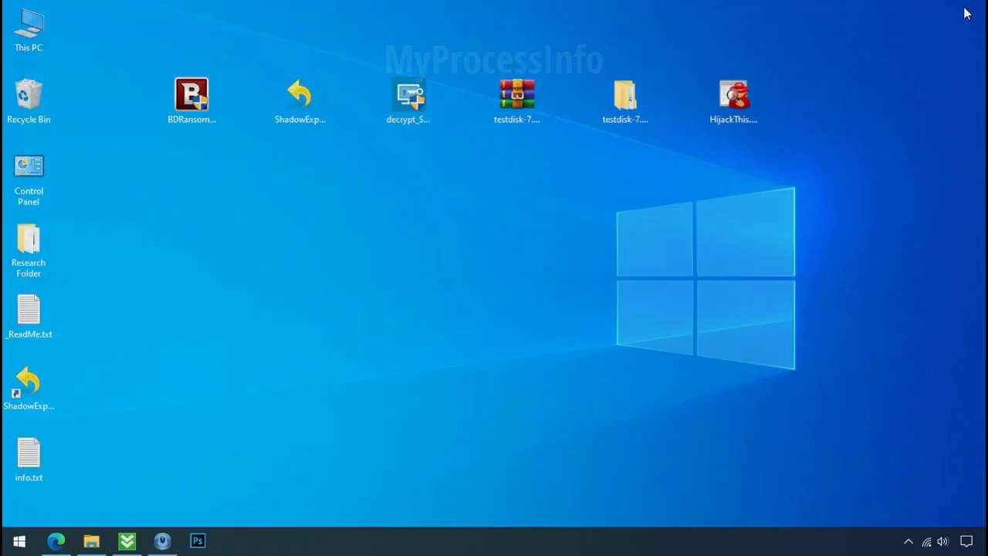
- Open Task Manager from the taskbar and locate the two D6E1.exe processes
right_click(745, 542)
click(764, 465)
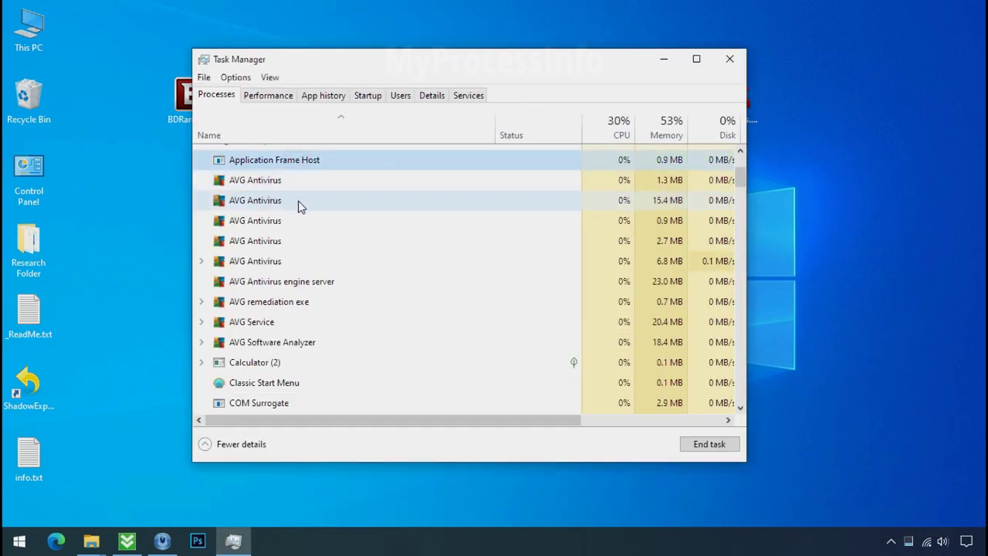
scroll(299, 207, down, 4)
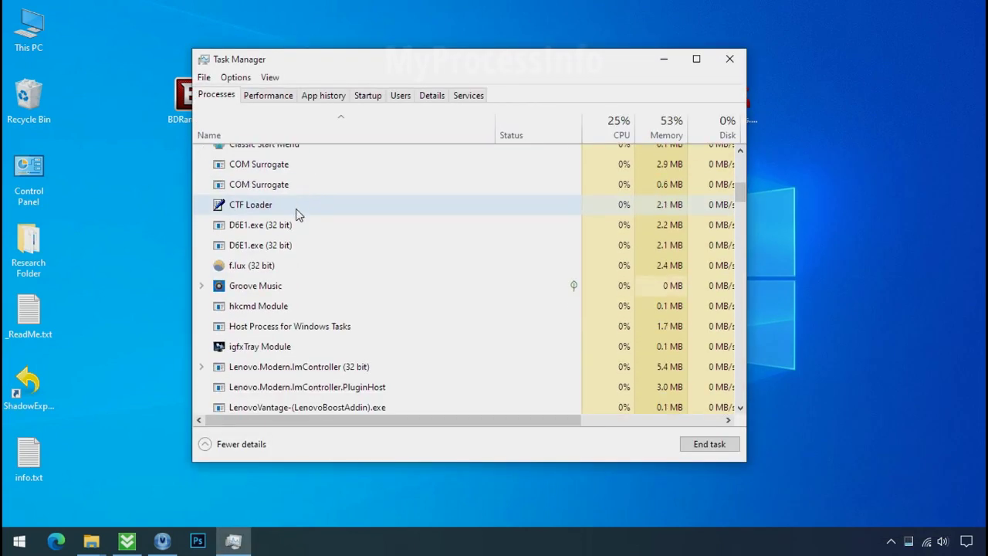
click(289, 223)
click(293, 246)
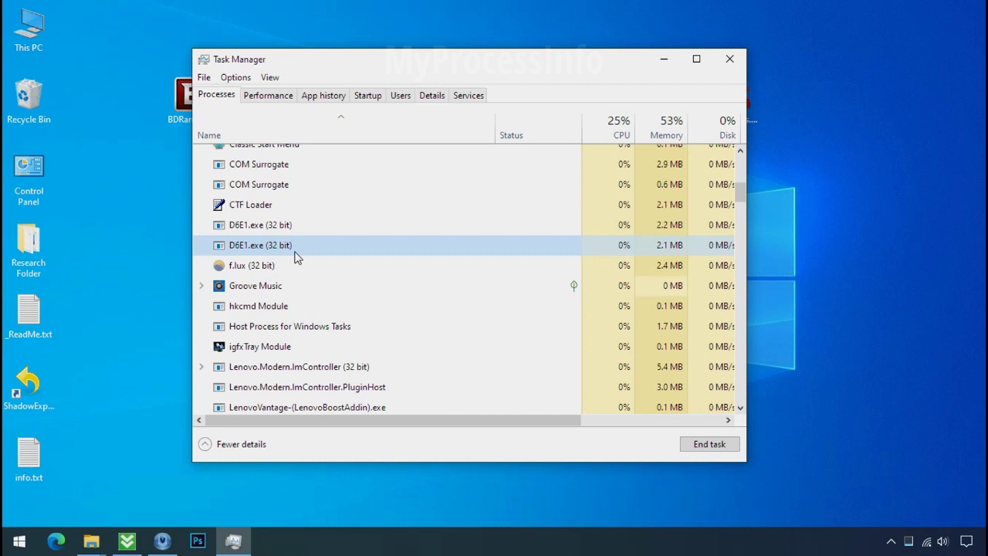
click(342, 224)
click(358, 245)
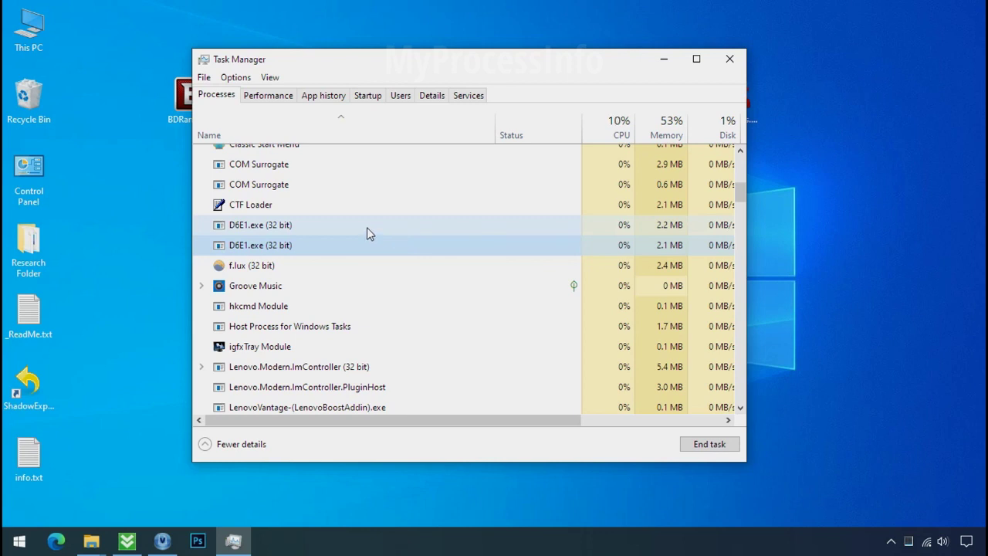
click(293, 227)
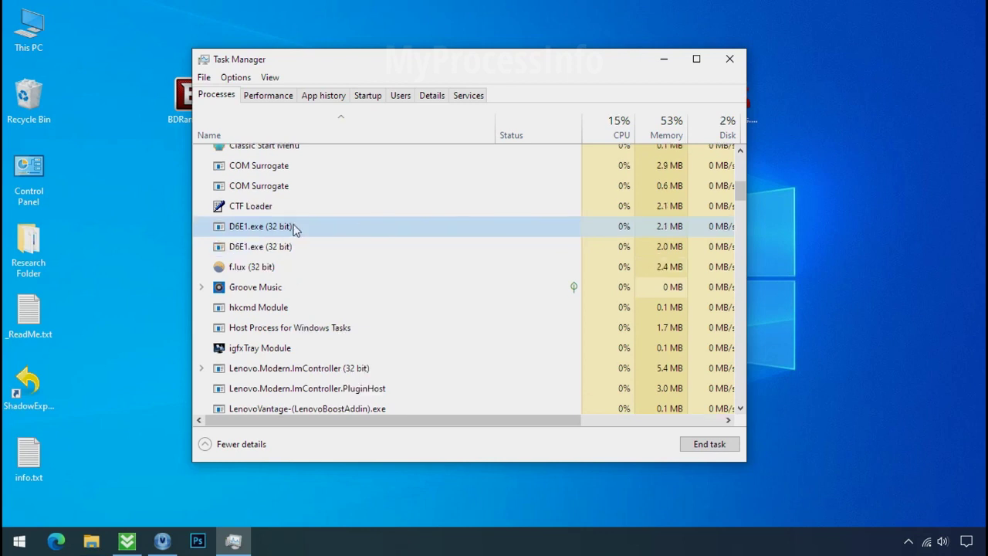
- Open the file location of both D6E1.exe processes in File Explorer
right_click(294, 227)
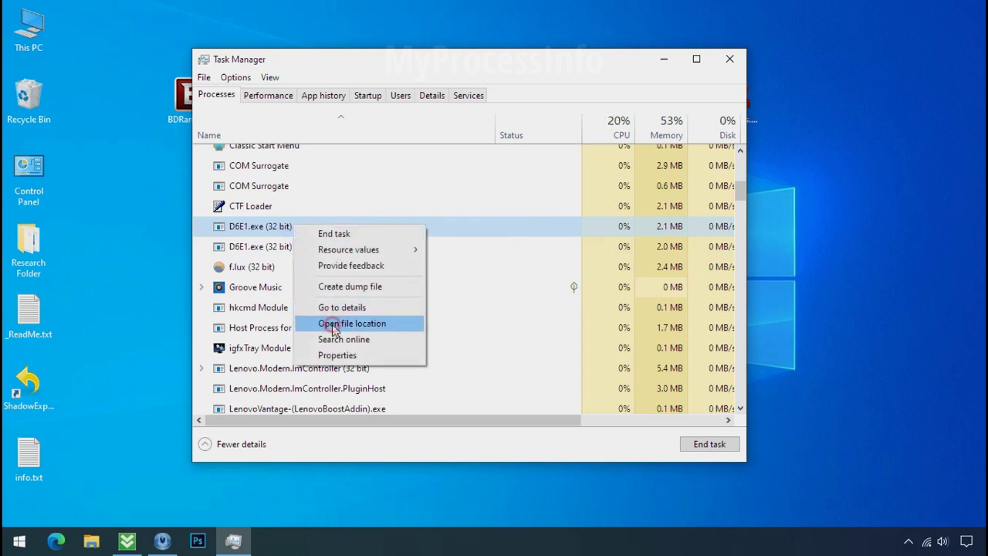
click(334, 329)
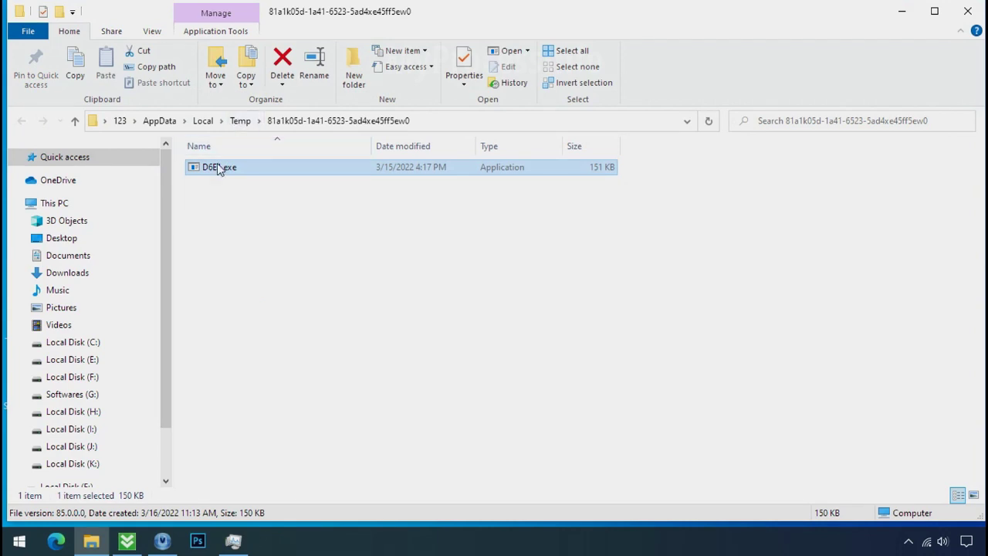
click(901, 11)
right_click(308, 266)
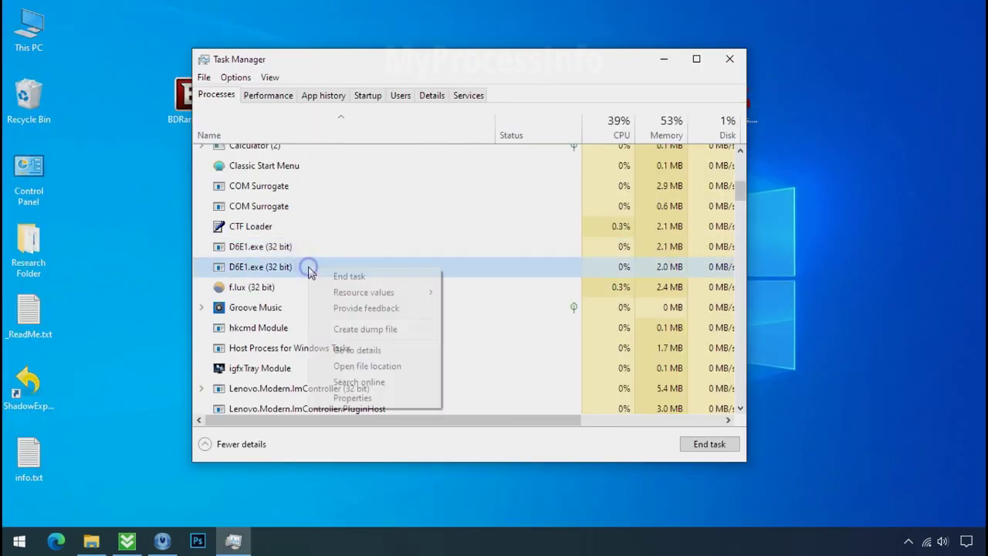
click(361, 365)
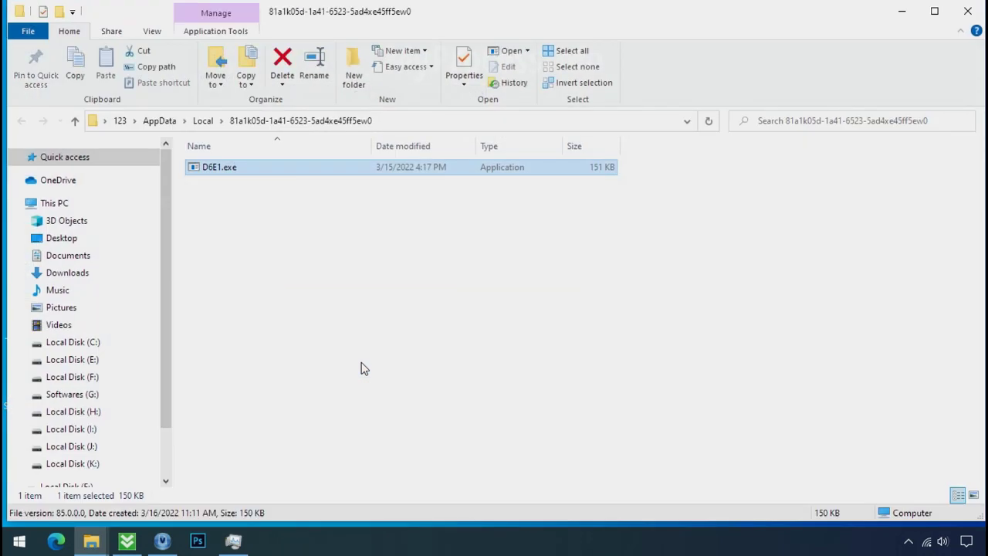
click(235, 201)
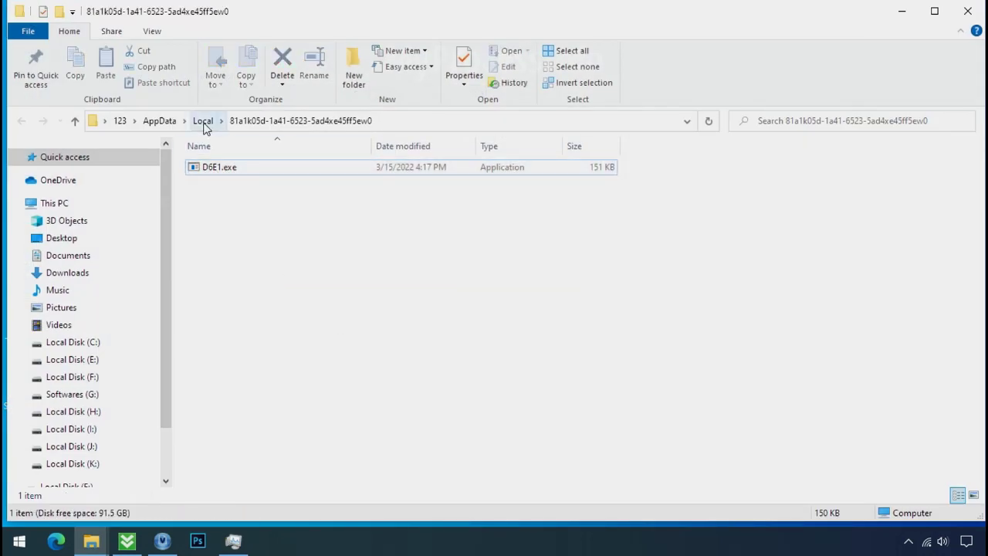
click(901, 11)
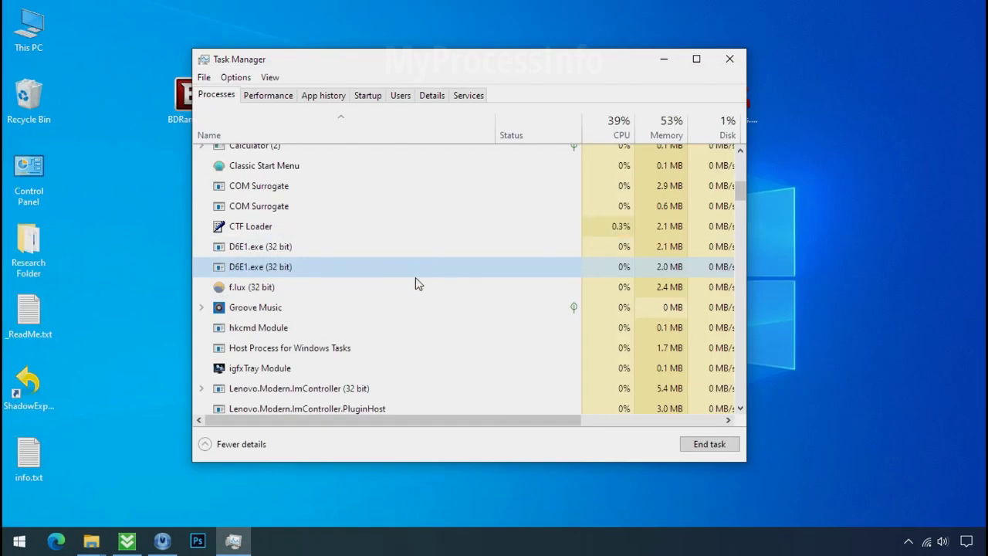
- End both D6E1.exe processes
click(290, 251)
right_click(290, 254)
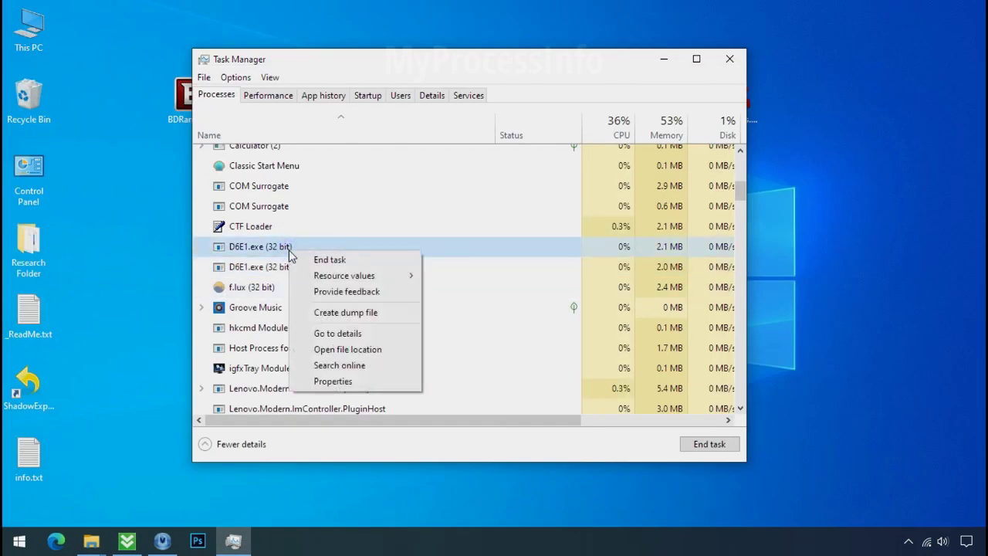
click(308, 260)
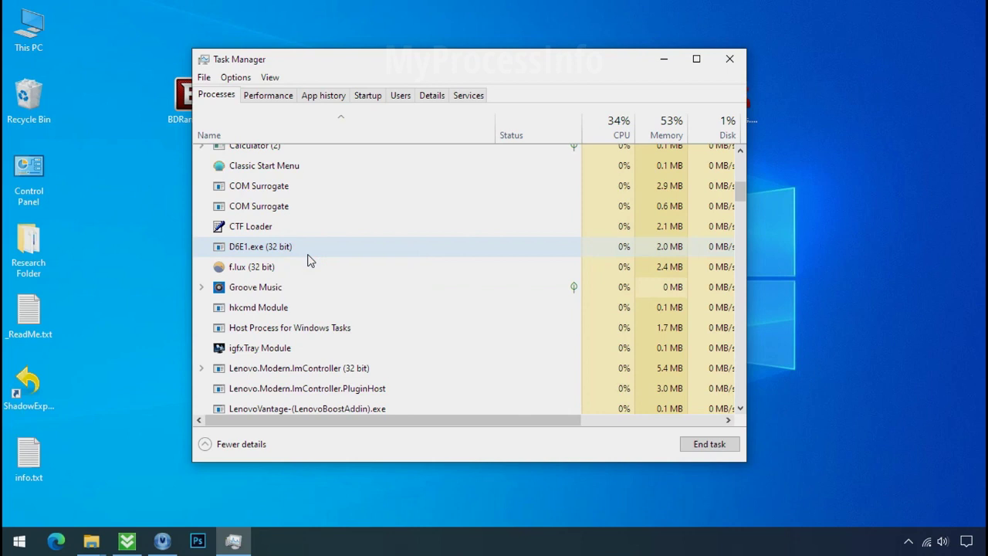
right_click(292, 253)
click(309, 258)
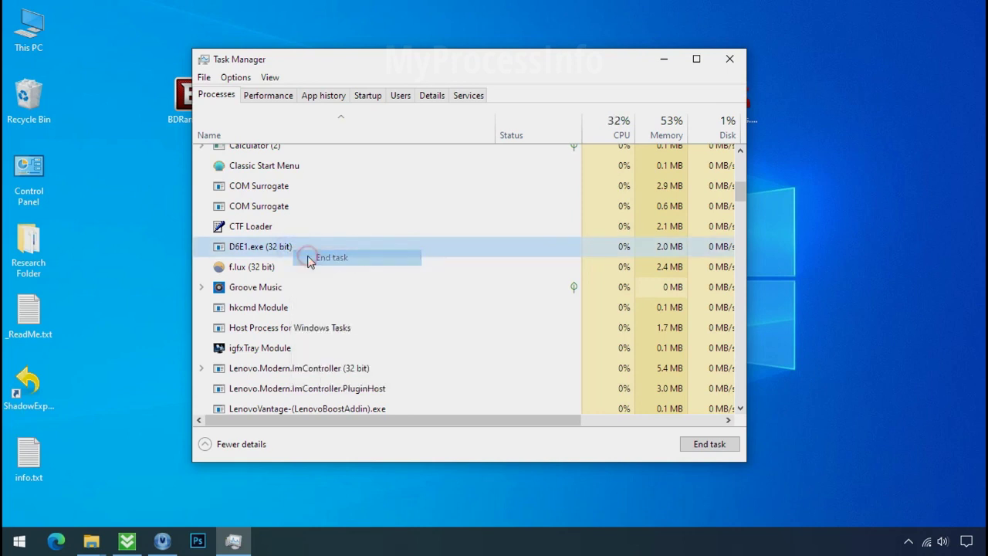
- Disable D6E1.exe in the Startup list and close Task Manager
click(375, 98)
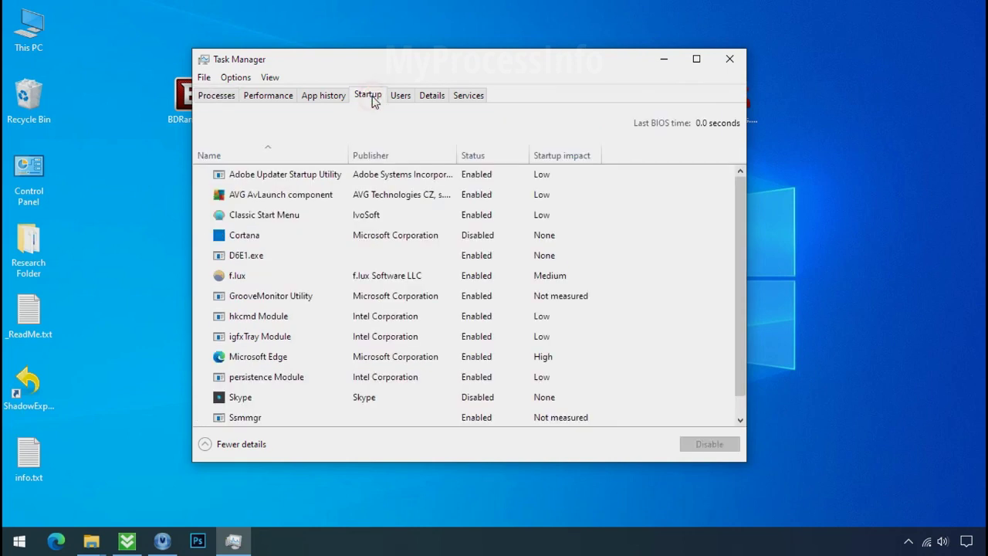
right_click(335, 254)
click(345, 260)
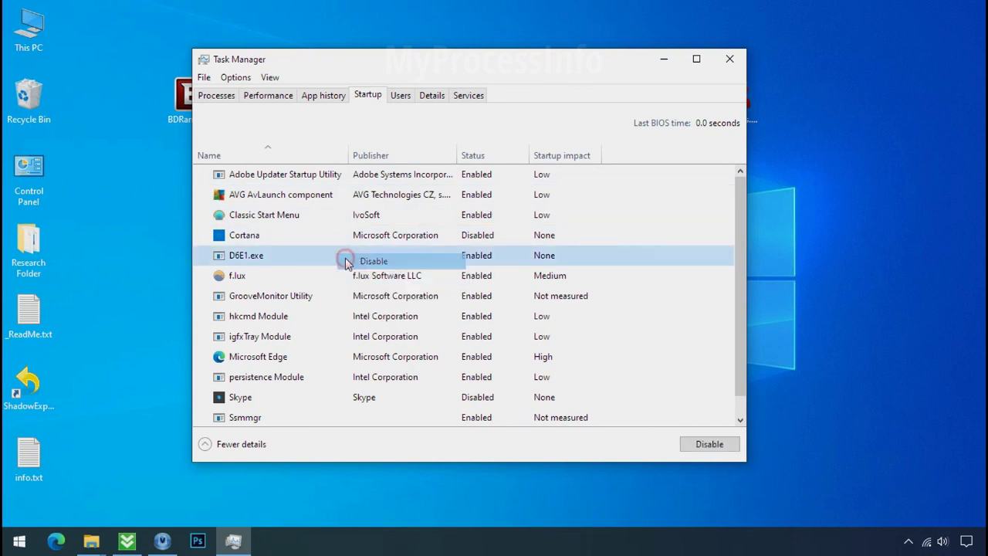
click(729, 59)
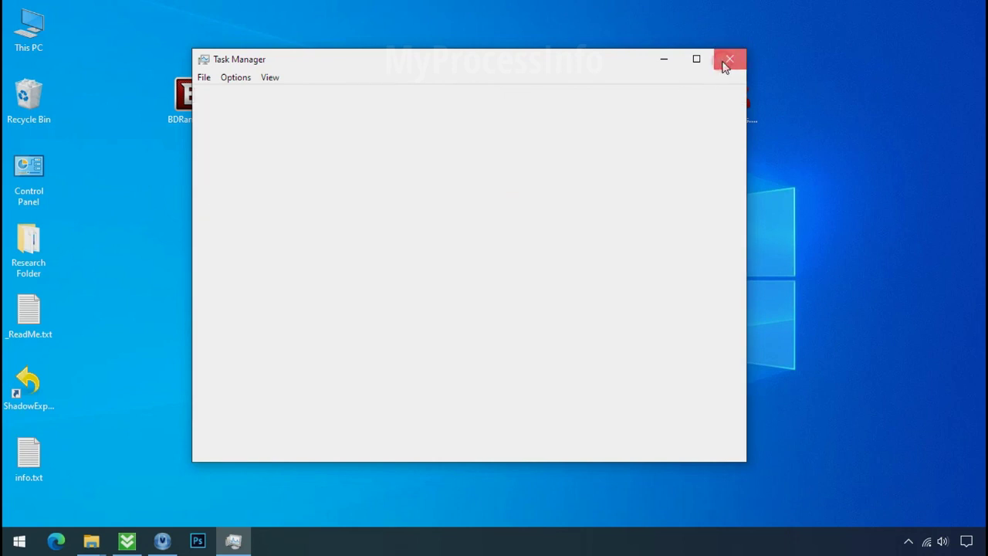
- Reopen D6E1.exe's folder and try deleting the file, which is refused with access denied
mouse_move(91, 540)
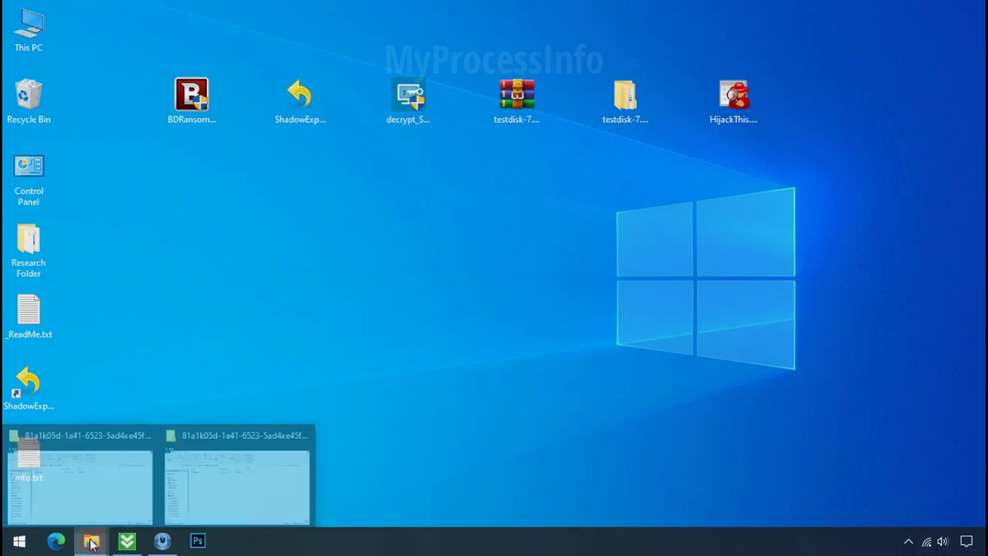
click(107, 496)
click(245, 172)
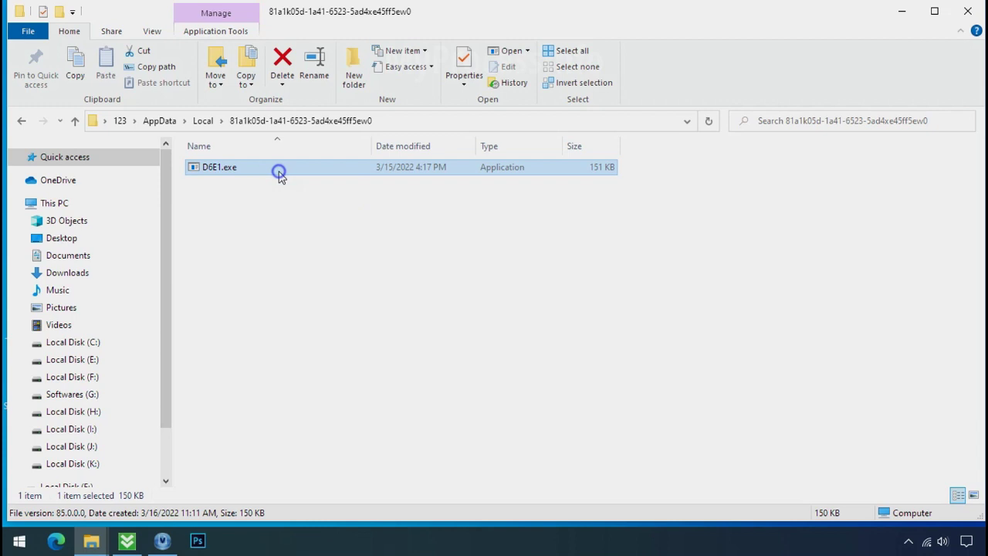
right_click(279, 176)
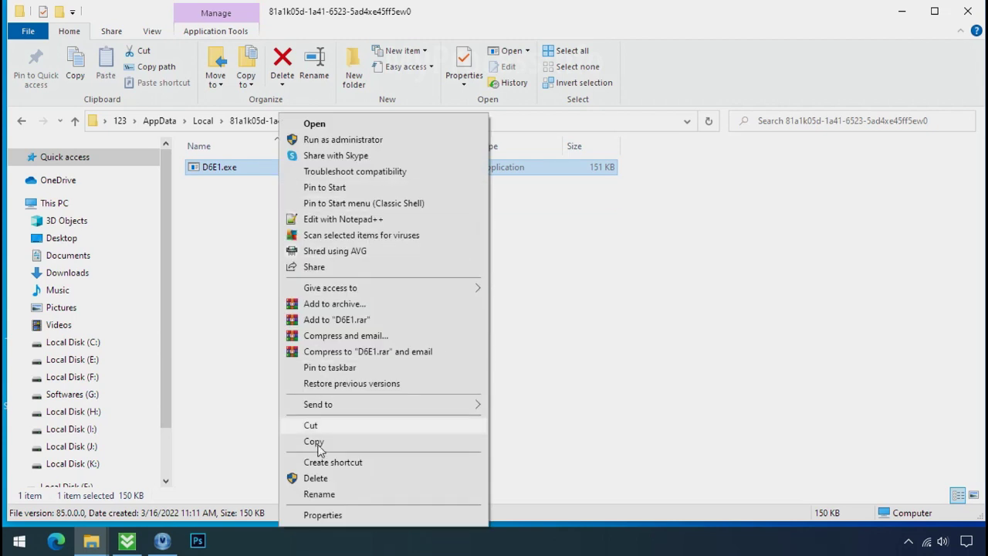
click(315, 479)
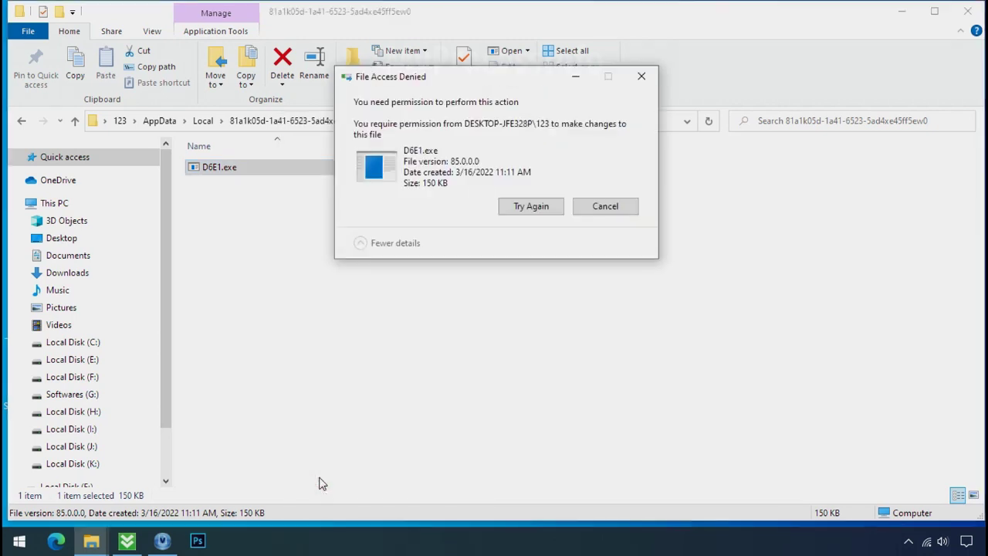
click(531, 208)
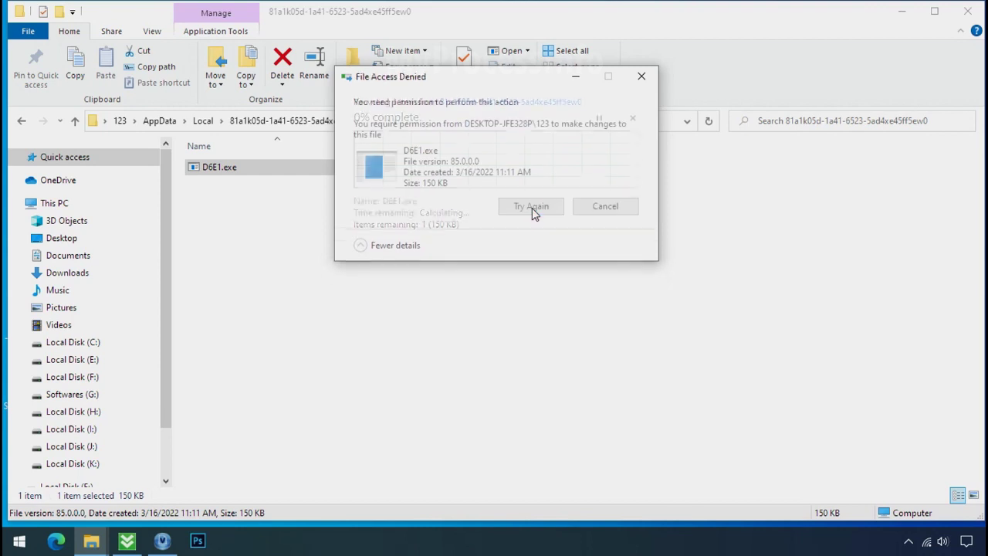
click(532, 207)
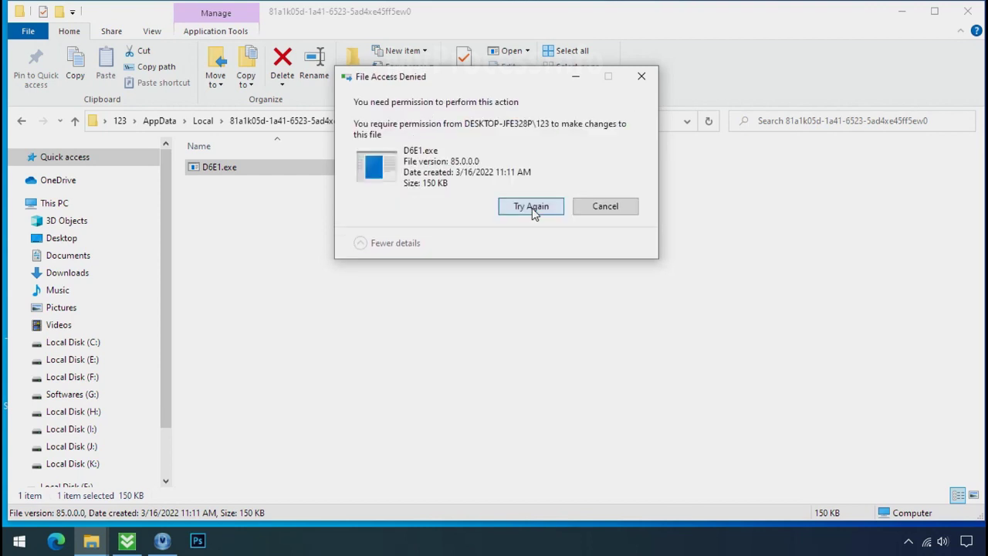
click(640, 78)
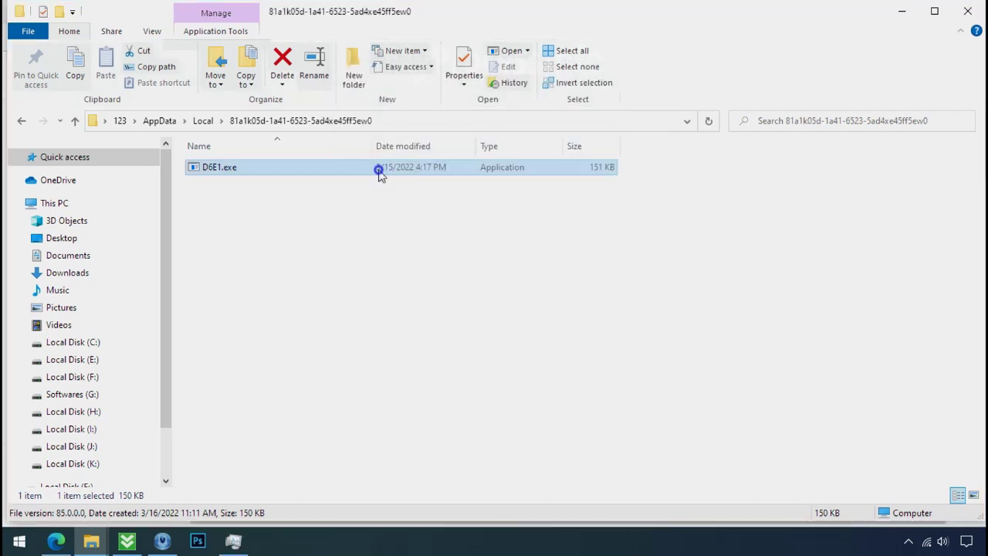
- Open the advanced security settings in D6E1.exe's Properties
right_click(378, 173)
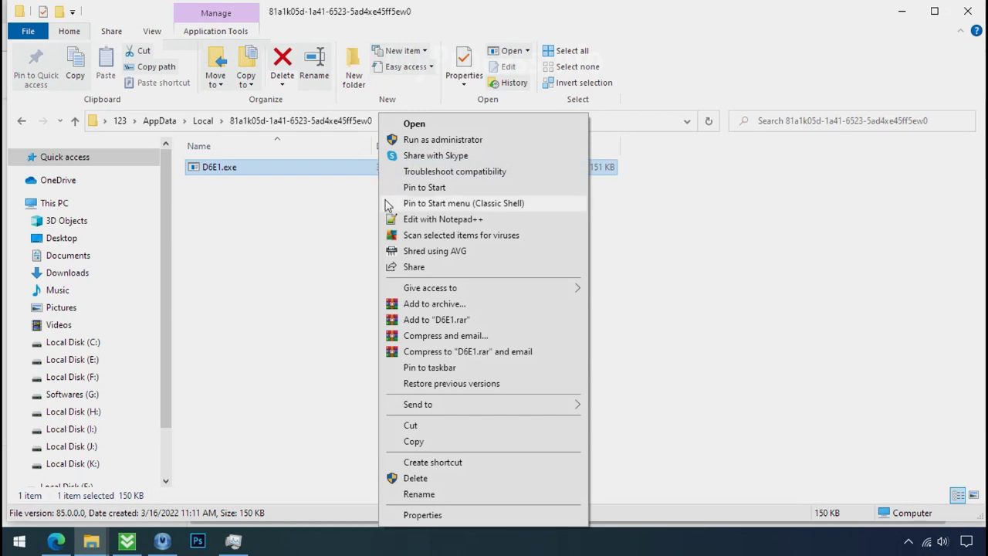
click(424, 515)
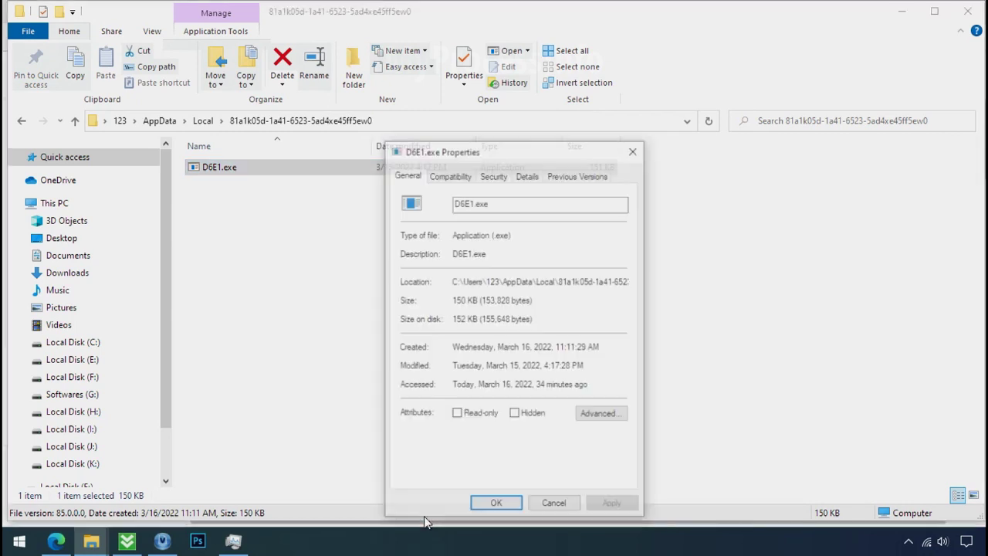
click(491, 176)
click(588, 456)
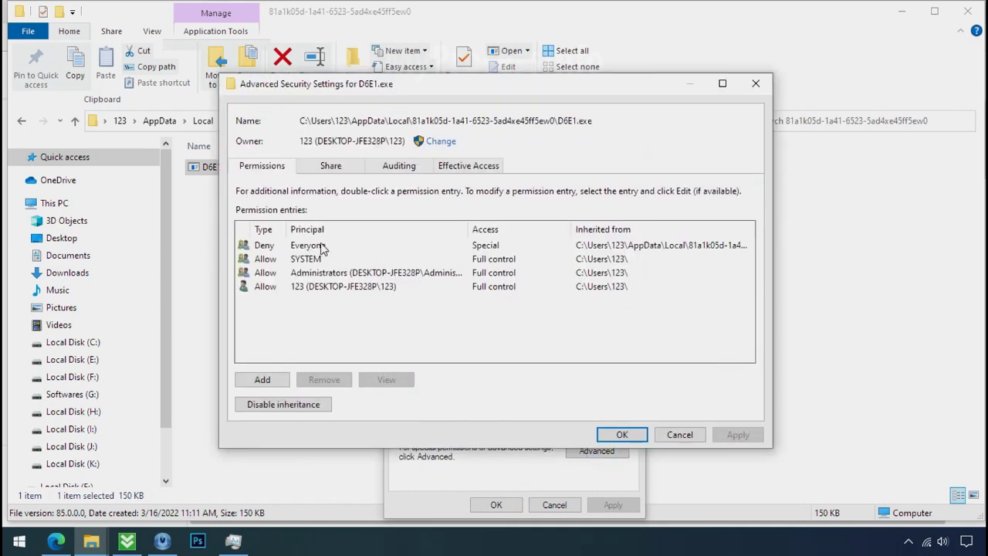
- Disable inheritance converting to explicit entries, remove the Everyone Deny entry, and apply
click(323, 247)
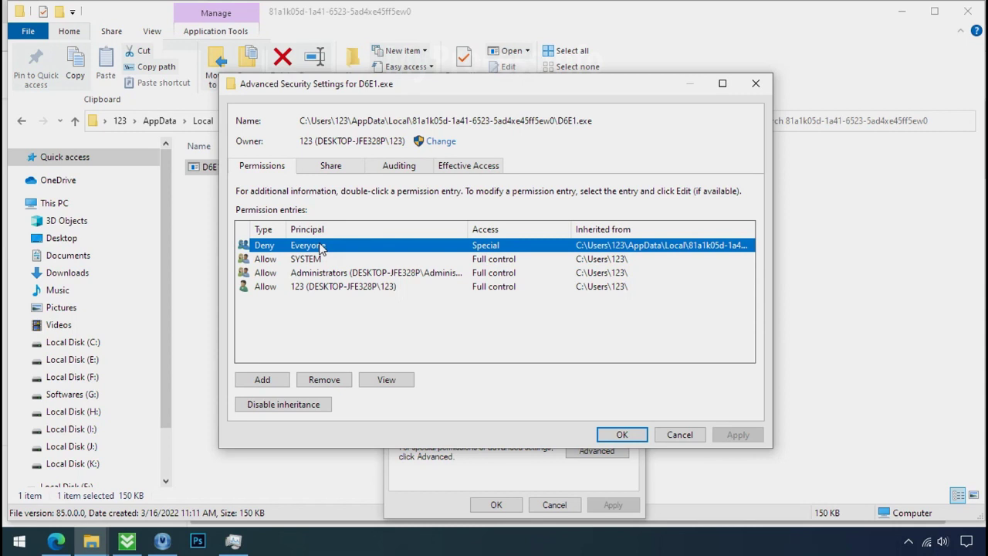
click(284, 404)
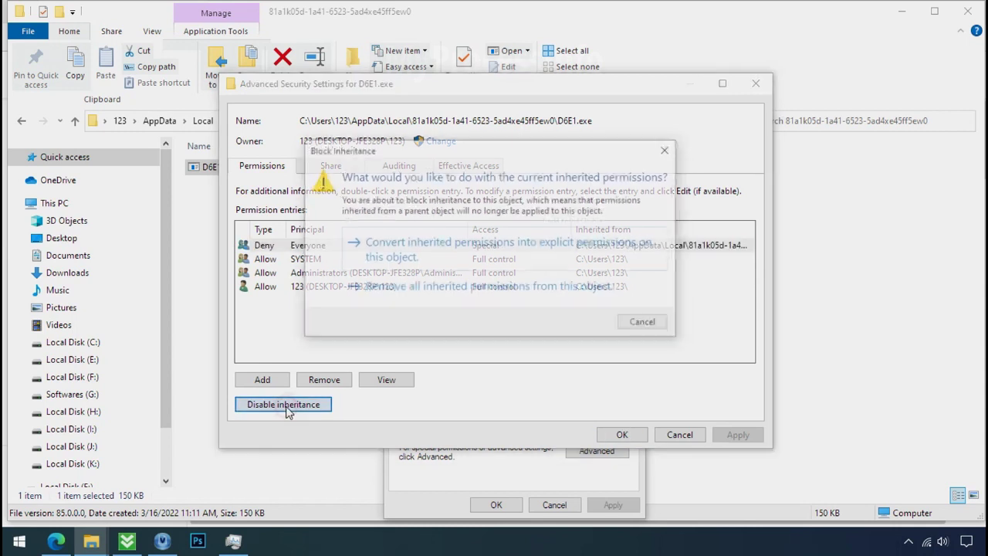
click(445, 258)
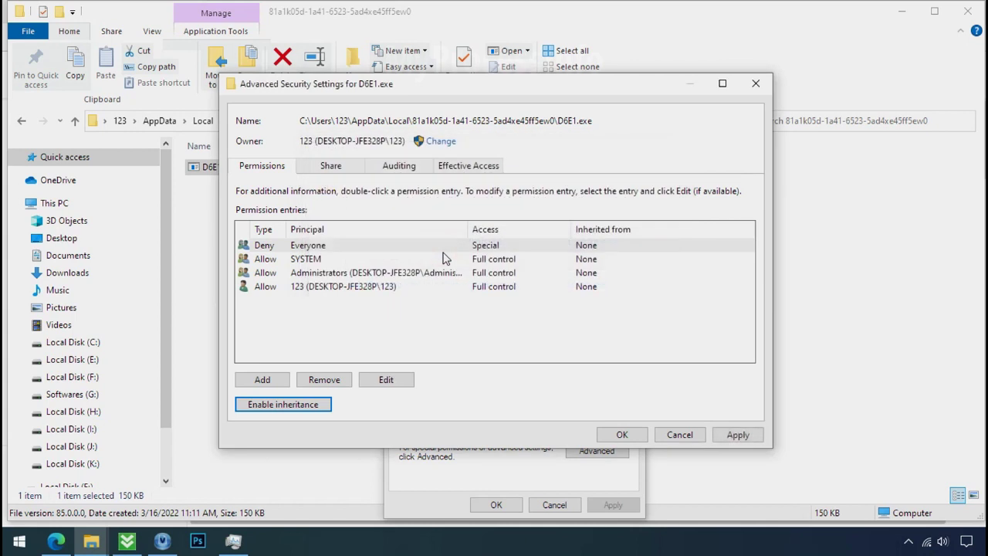
click(432, 246)
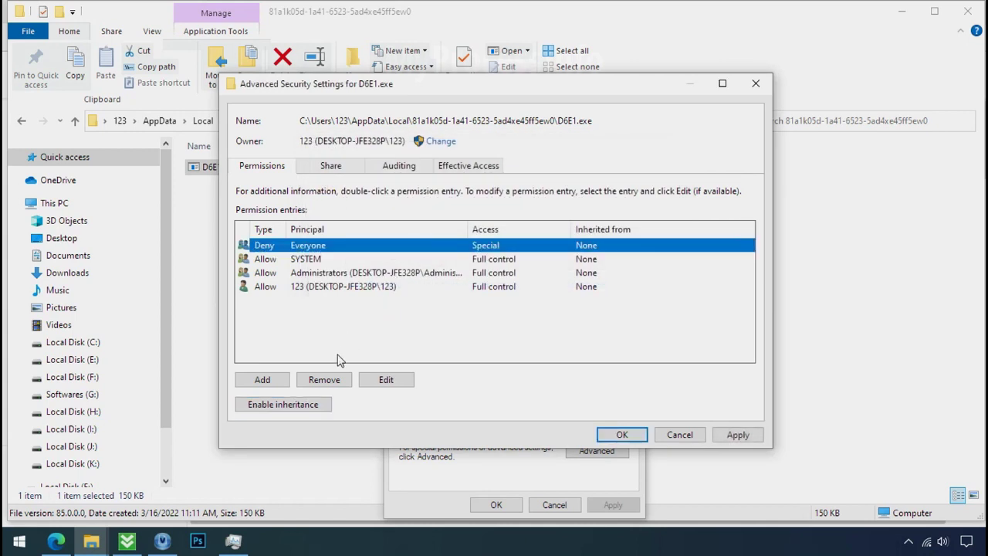
click(325, 380)
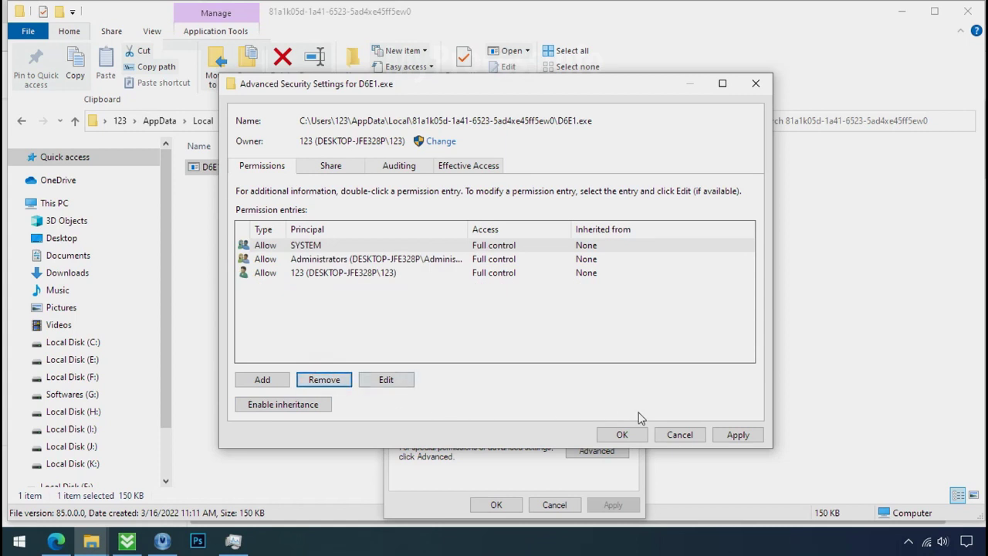
click(737, 435)
click(635, 436)
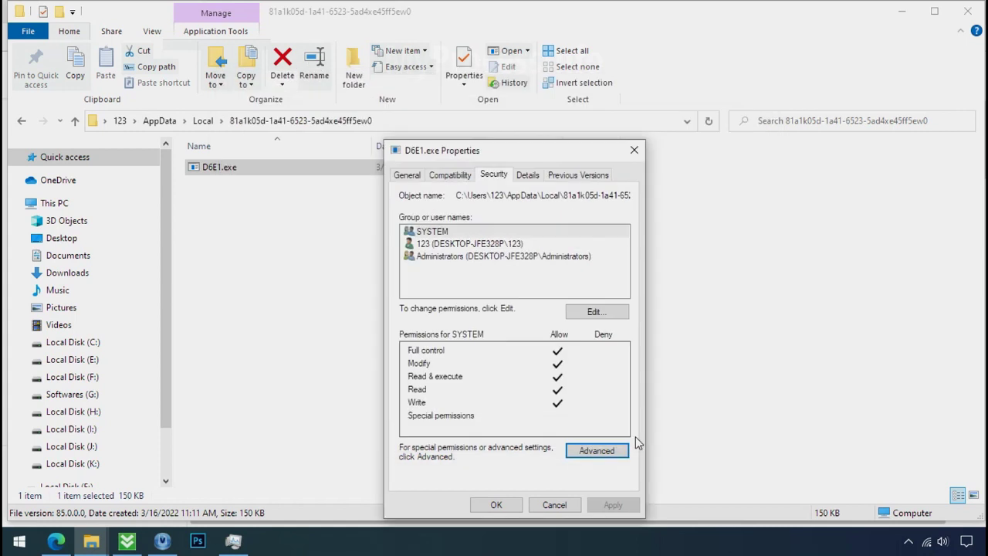
- Close D6E1.exe's Properties and delete the file from its AppData\Local folder
click(509, 504)
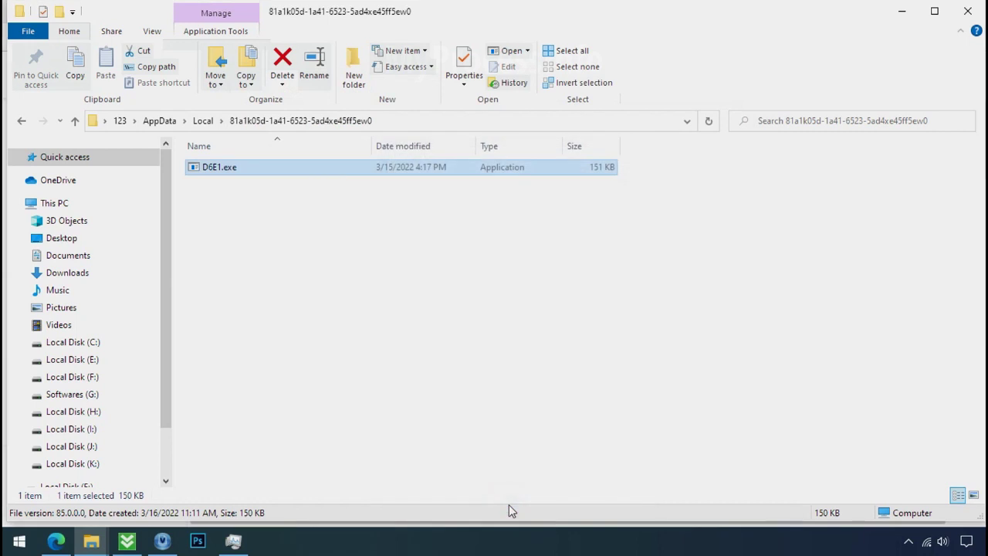
right_click(236, 174)
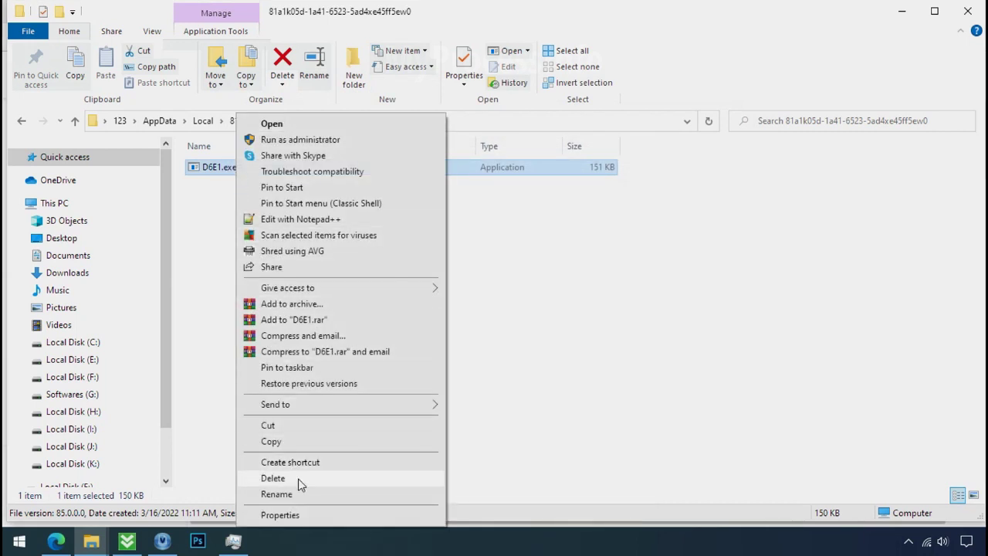
click(274, 478)
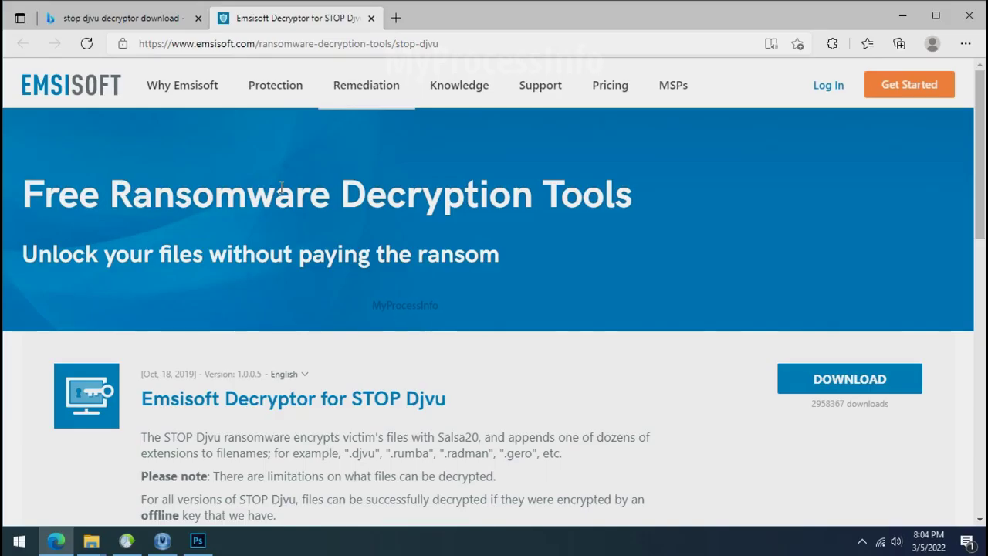
- Download decrypt_STOPDjvu.exe from Emsisoft's STOP Djvu page and close Edge
scroll(639, 383, down, 1)
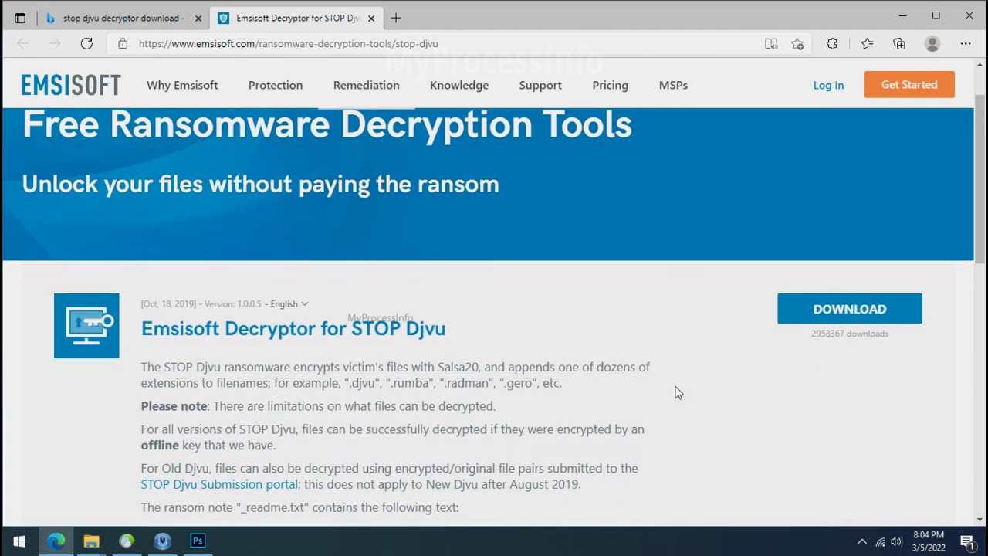
click(844, 309)
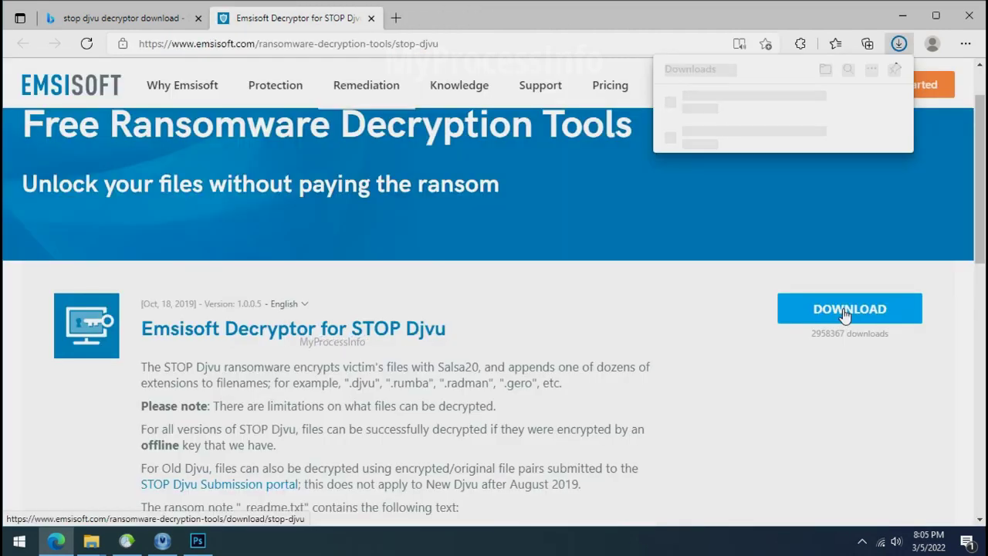
click(966, 17)
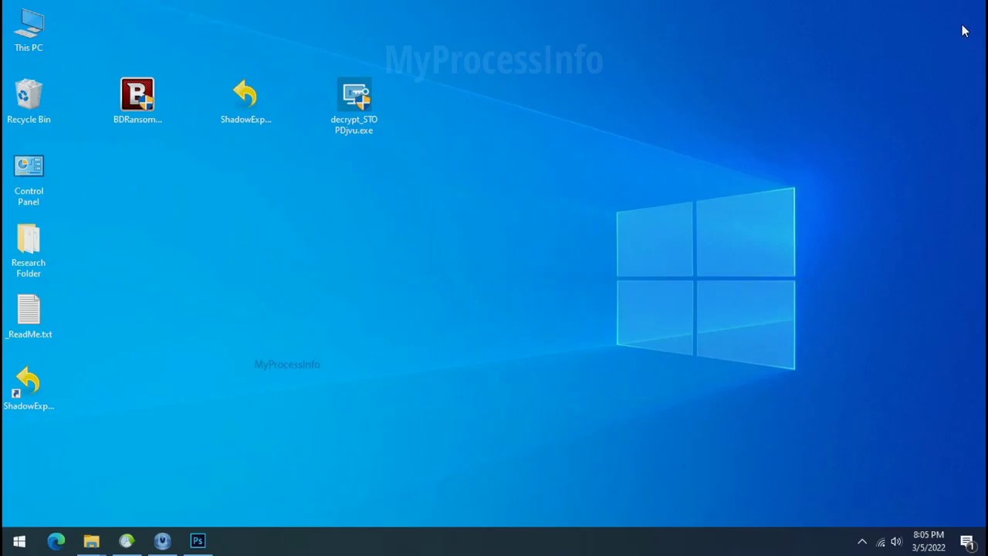
- Launch decrypt_STOPDjvu.exe and accept its license terms and decryption disclaimer
double_click(363, 107)
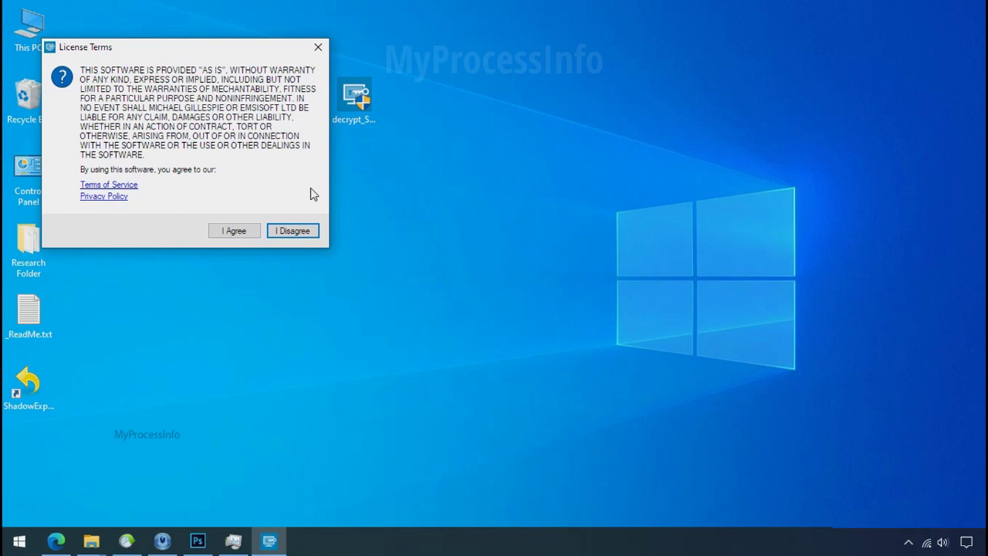
click(235, 236)
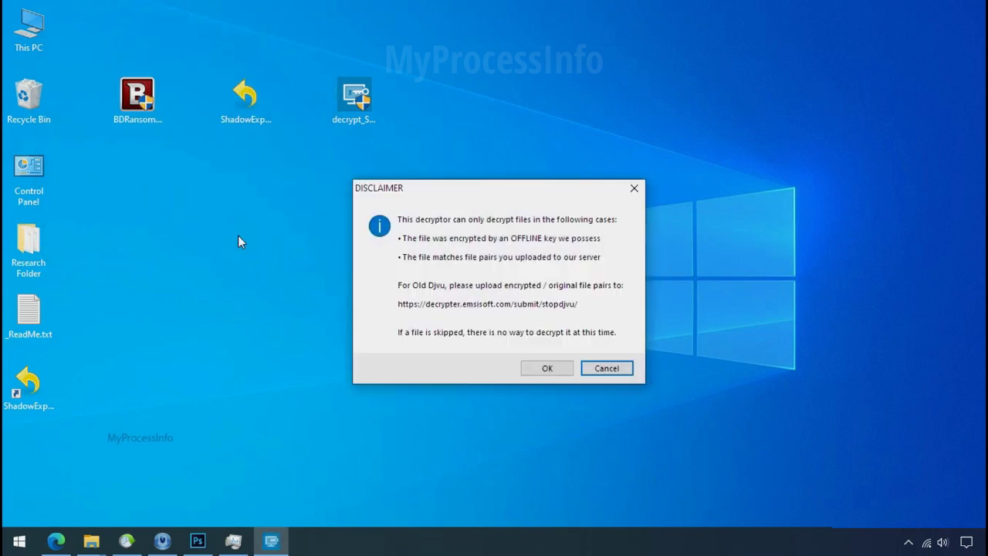
click(546, 369)
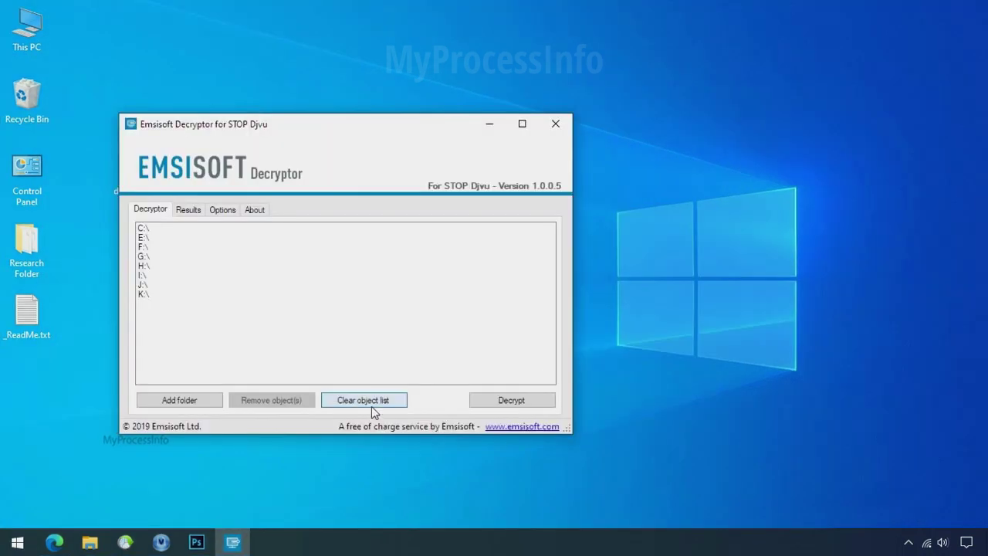
- Replace the object list with the desktop Research Folder and start decrypting it
click(370, 404)
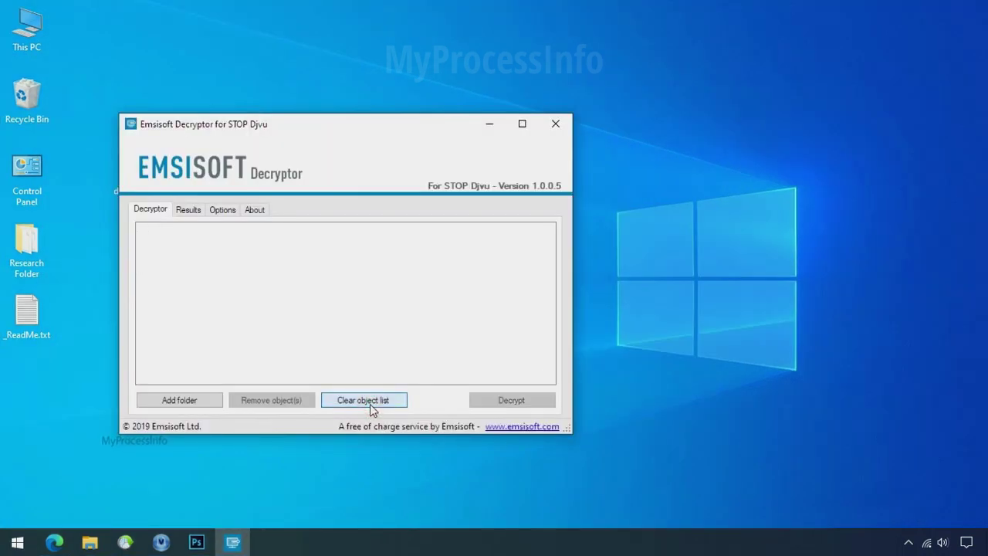
click(180, 402)
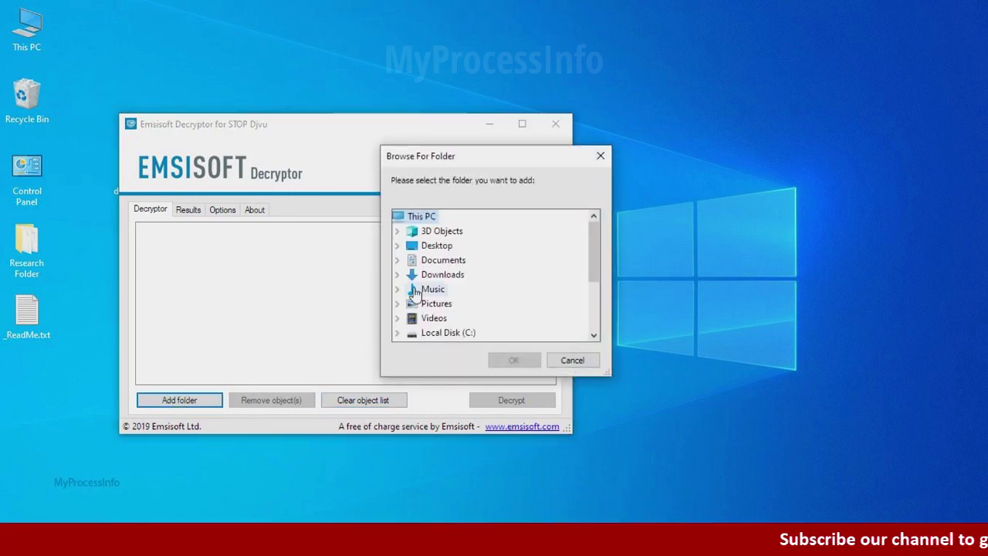
click(437, 245)
click(465, 260)
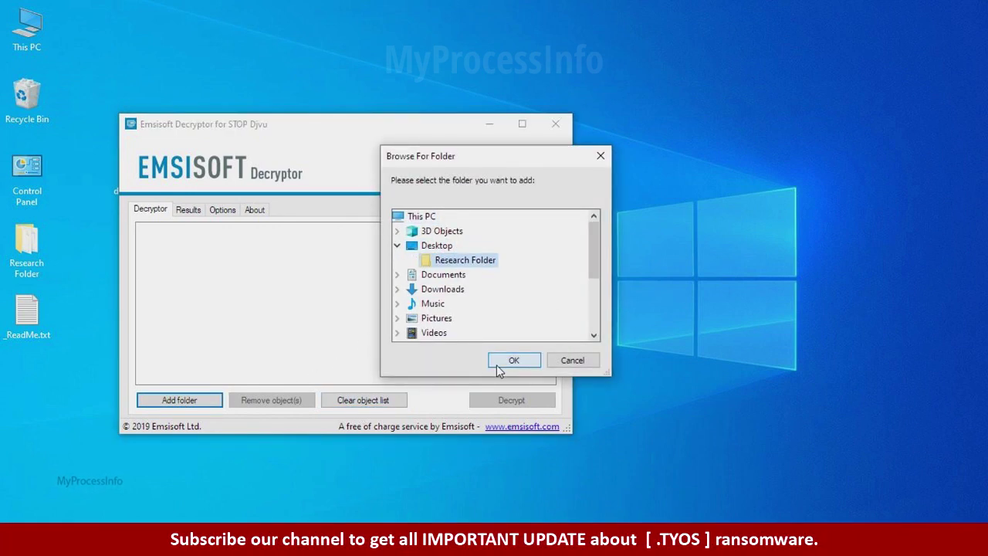
click(496, 364)
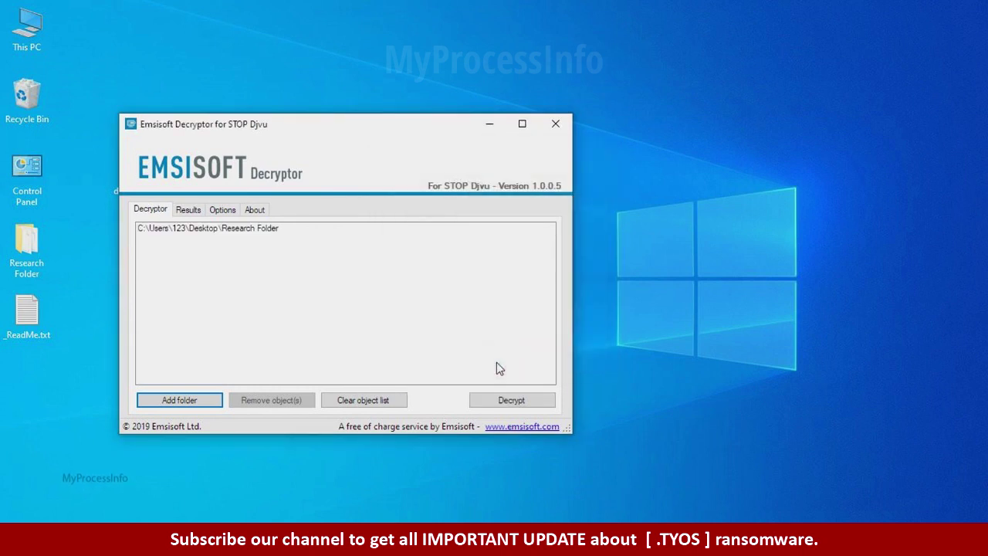
click(503, 400)
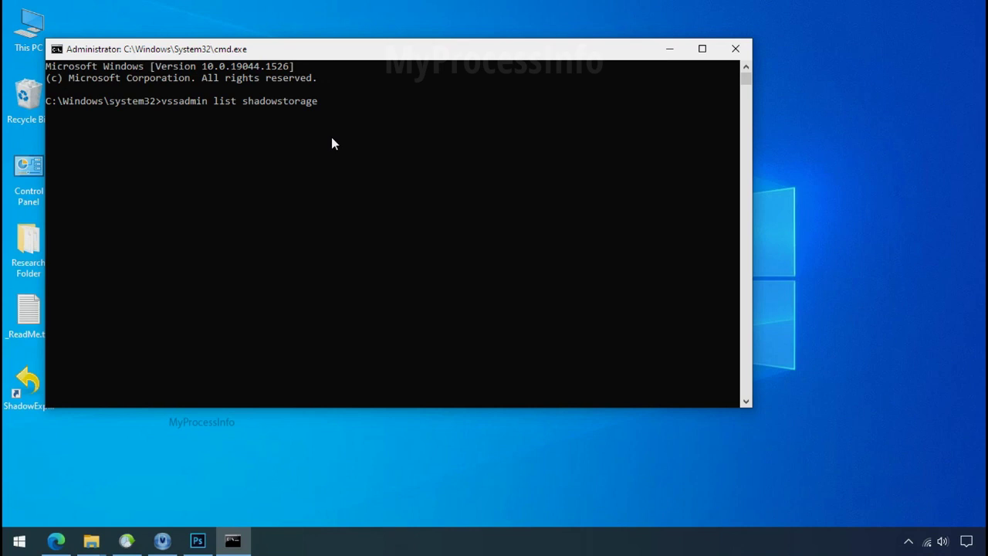
- Run vssadmin list shadowstorage to show shadow storage for drives C: and H:
key(Return)
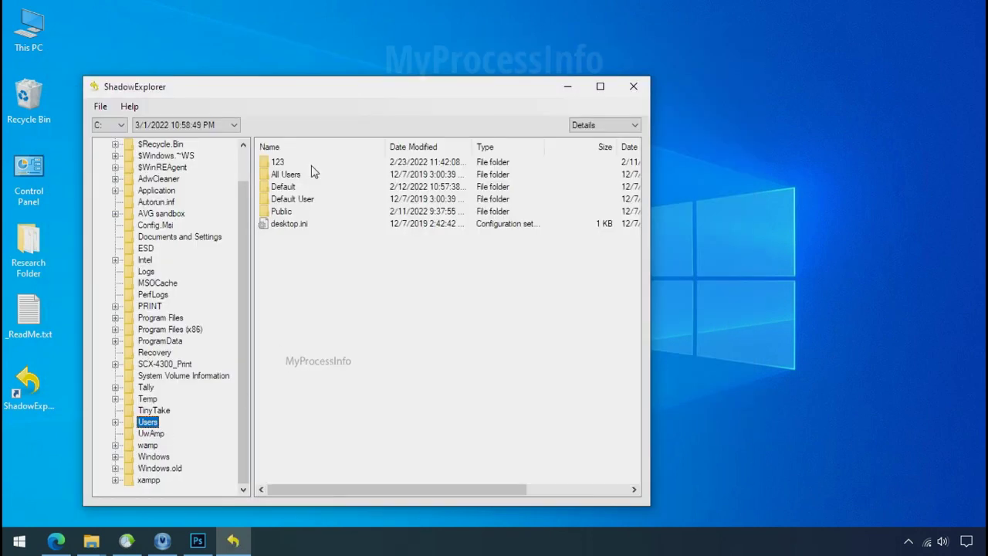
- Browse the shadow copy to the 123 user's Desktop and select Research Folder
double_click(280, 162)
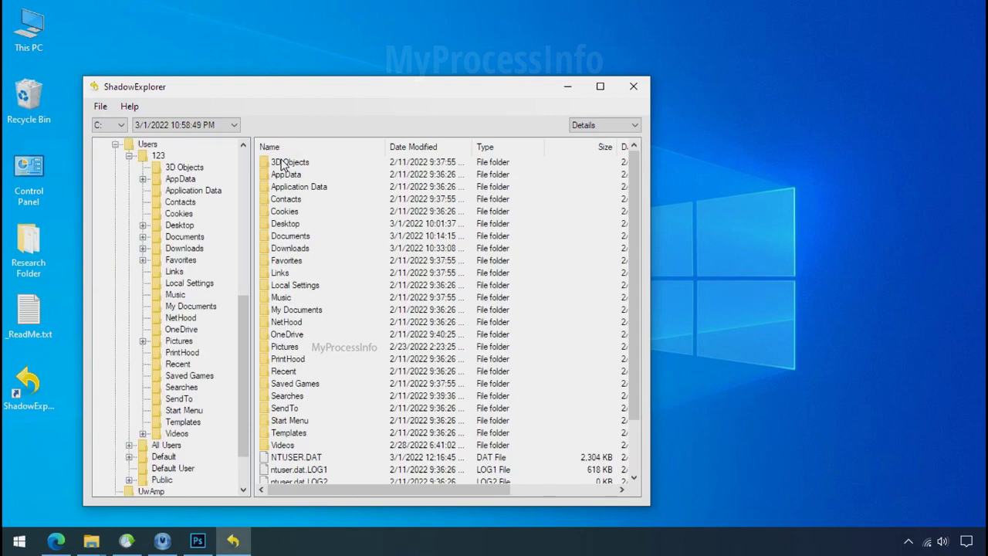
double_click(284, 223)
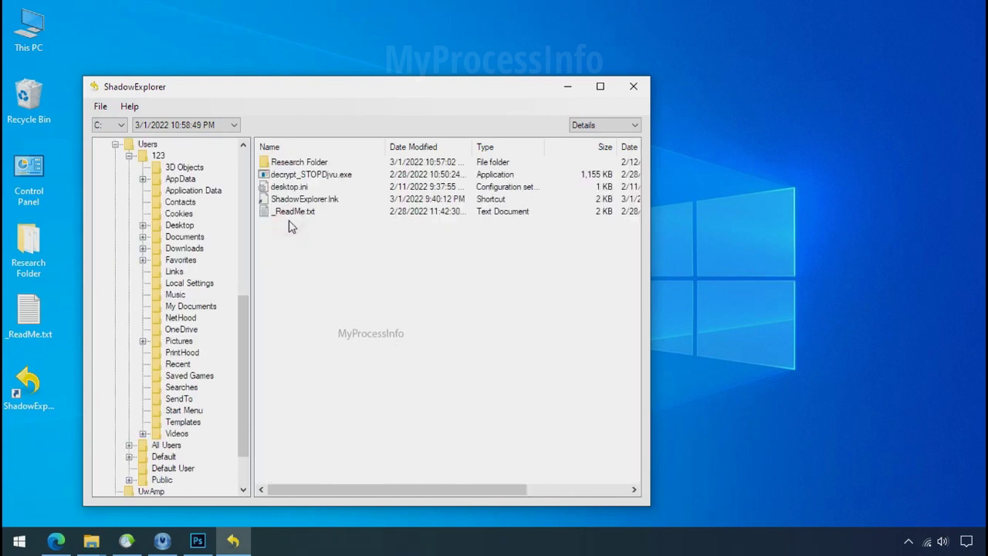
click(311, 162)
- Export Research Folder from the shadow copy, then close the Edge browser
right_click(311, 164)
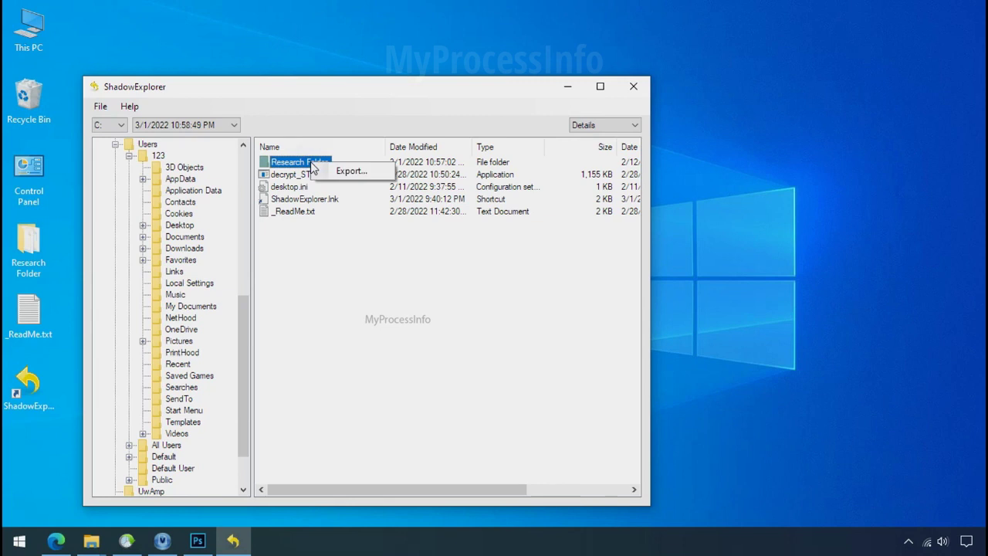
click(325, 173)
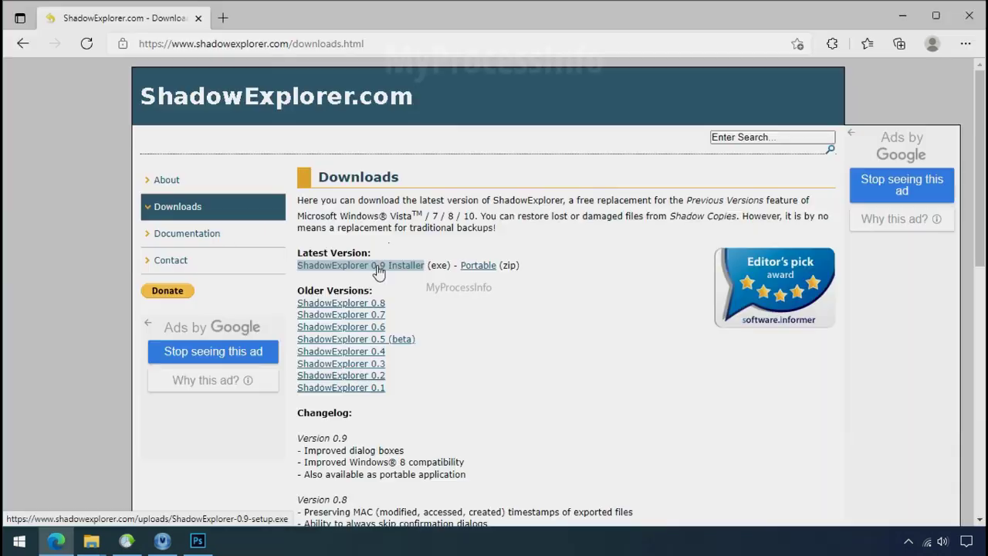
click(378, 266)
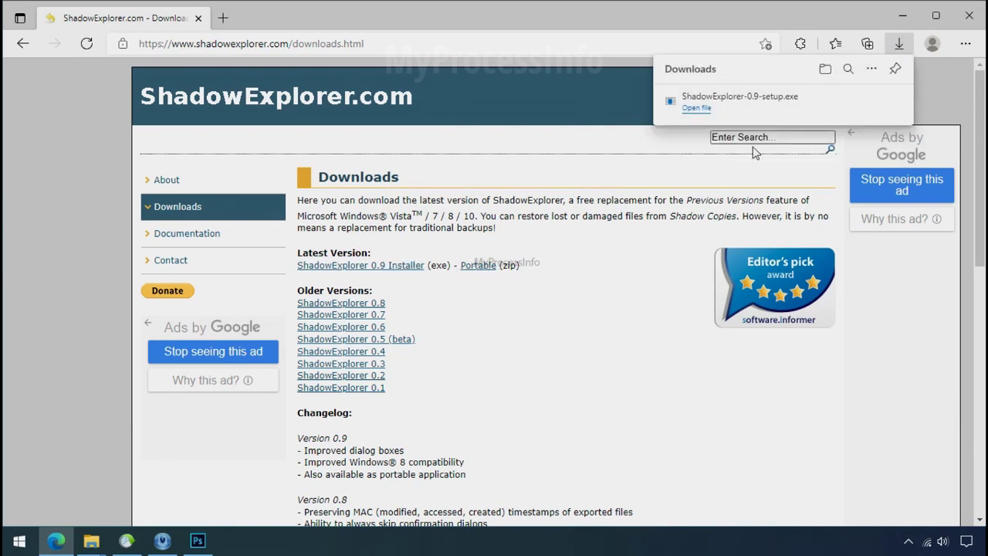
click(969, 15)
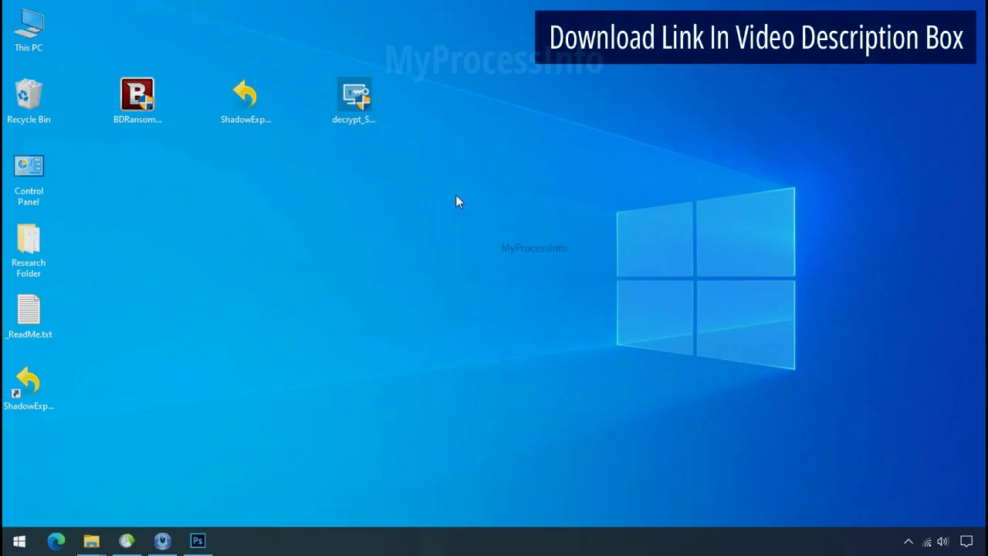
- Launch ShadowExplorer on drive C: with the 3/1/2022 10:58:49 PM snapshot
double_click(48, 394)
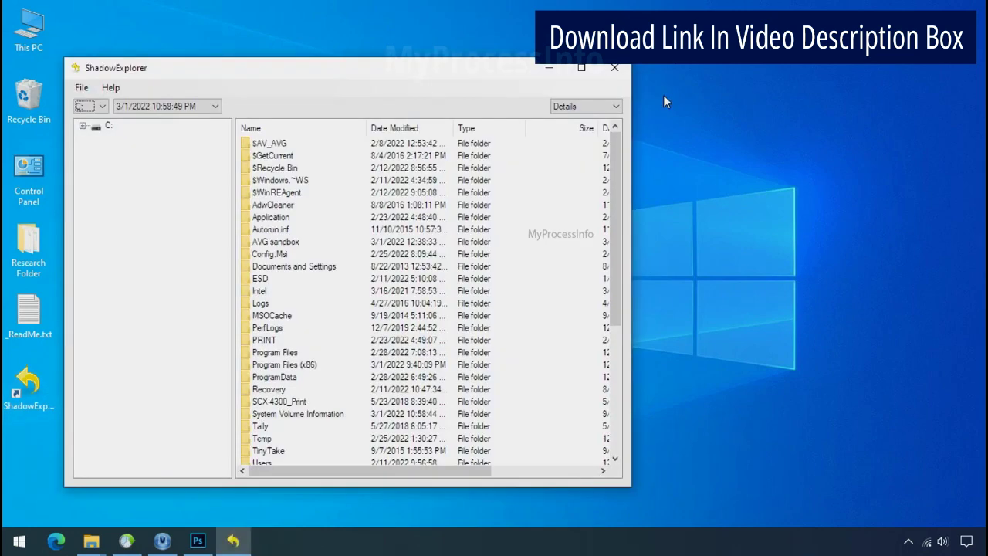
click(100, 105)
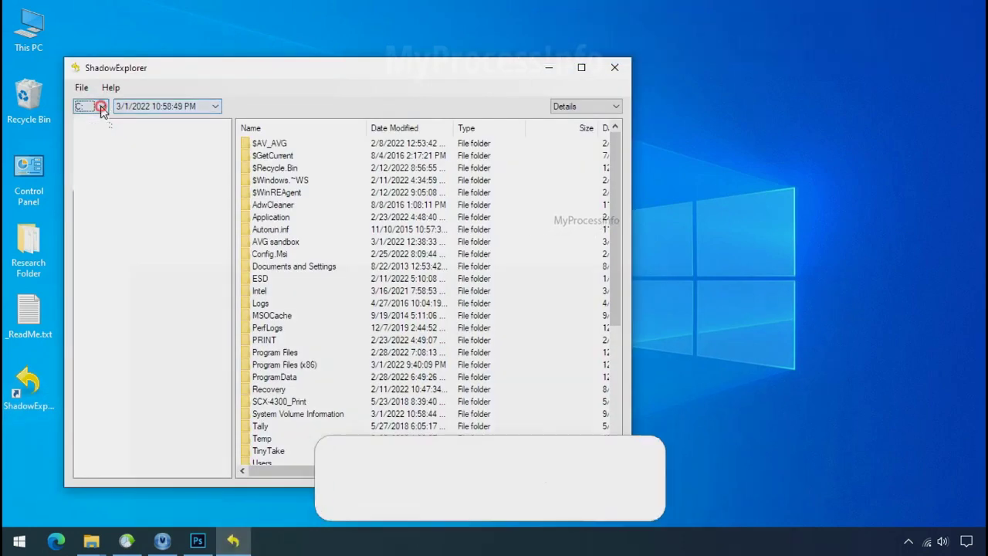
click(95, 118)
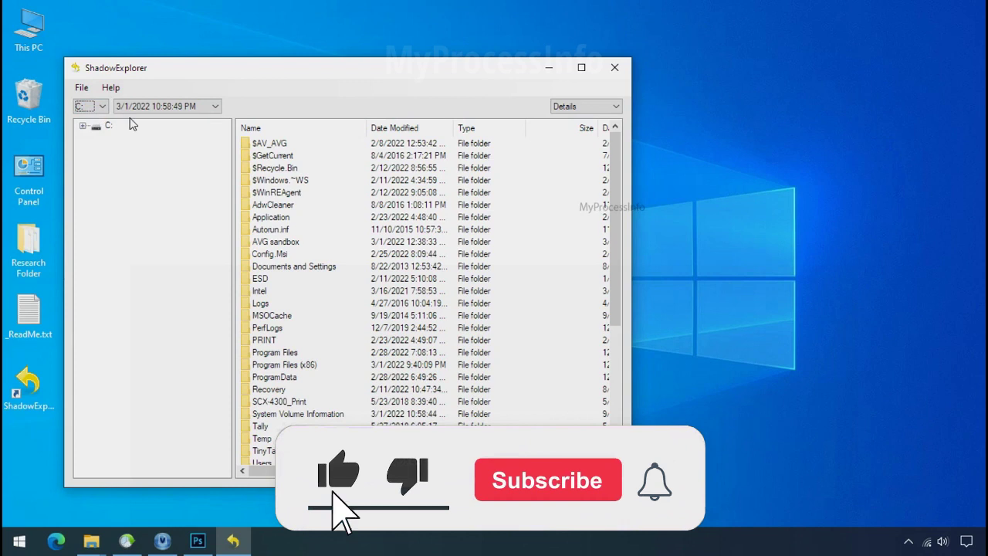
click(185, 107)
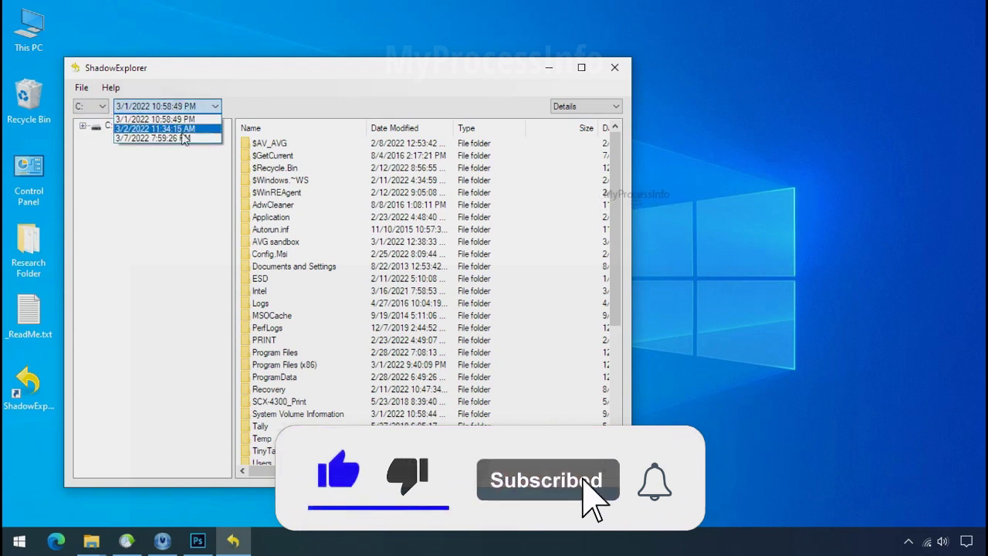
click(128, 119)
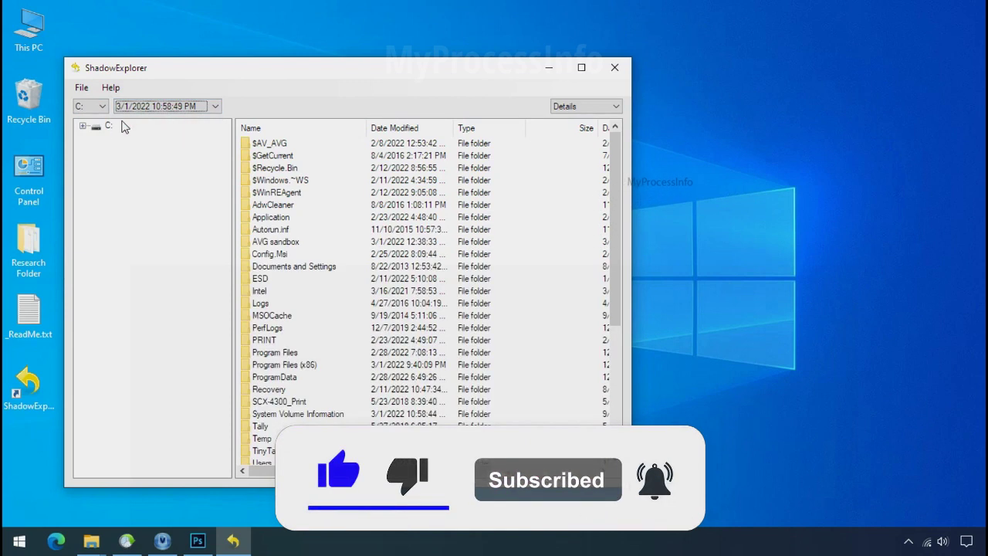
- Expand C: to the Users folder and select the 123 profile
click(87, 126)
click(130, 437)
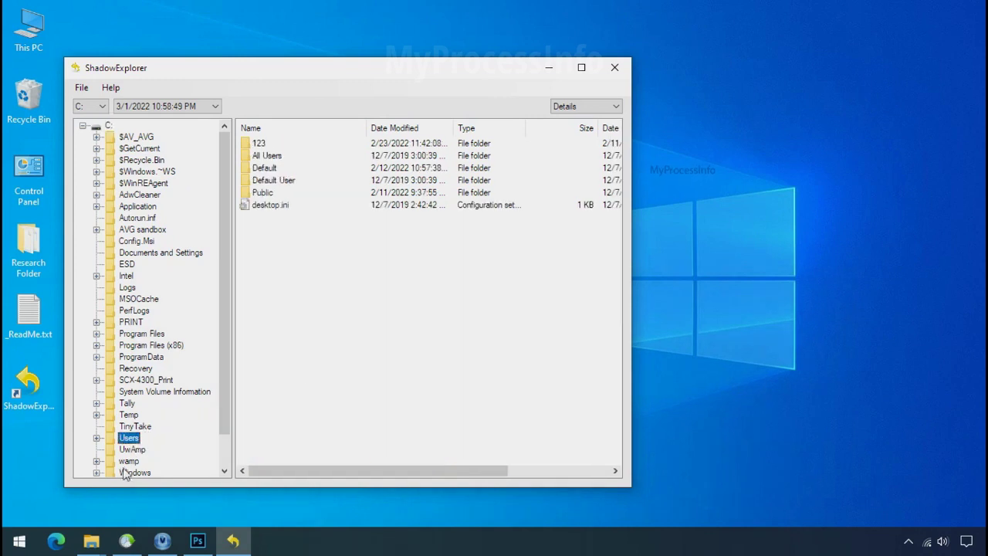
click(259, 144)
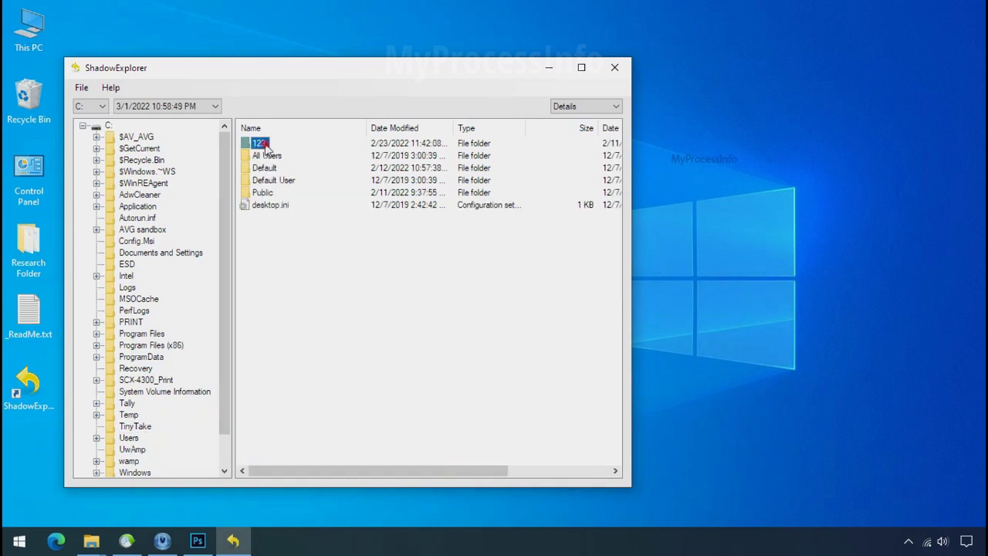
- Open the profile's Desktop in the snapshot and export its Research Folder
double_click(264, 146)
click(269, 206)
double_click(269, 205)
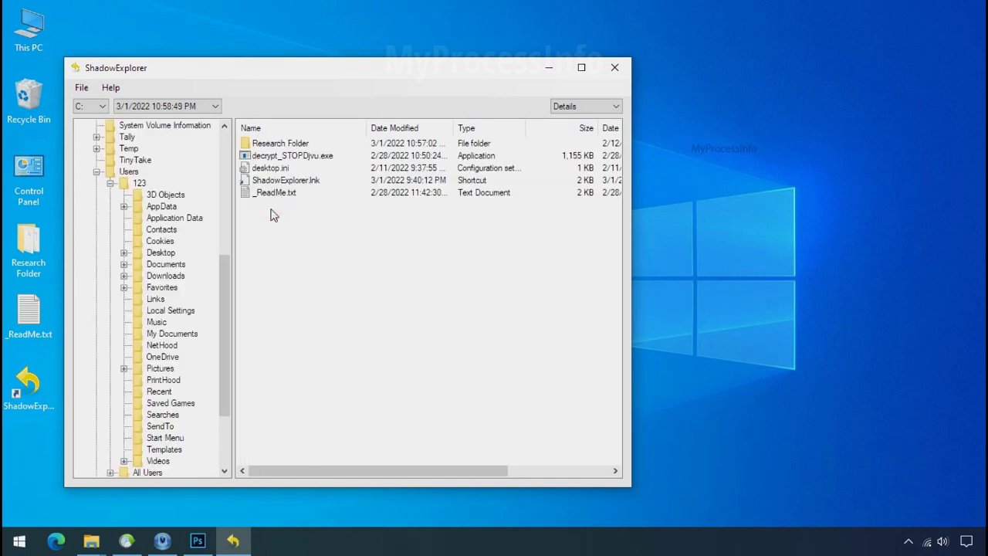
click(284, 145)
right_click(276, 140)
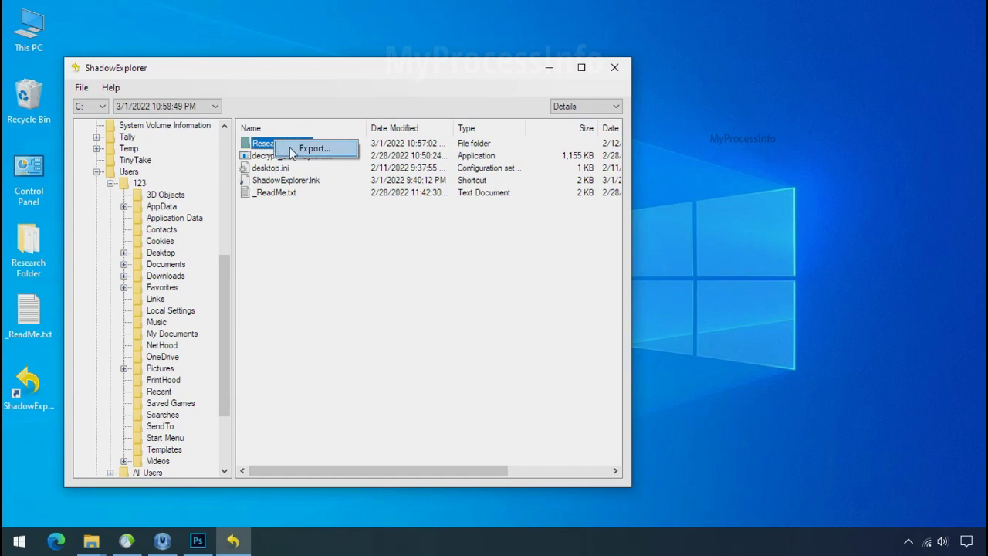
click(298, 152)
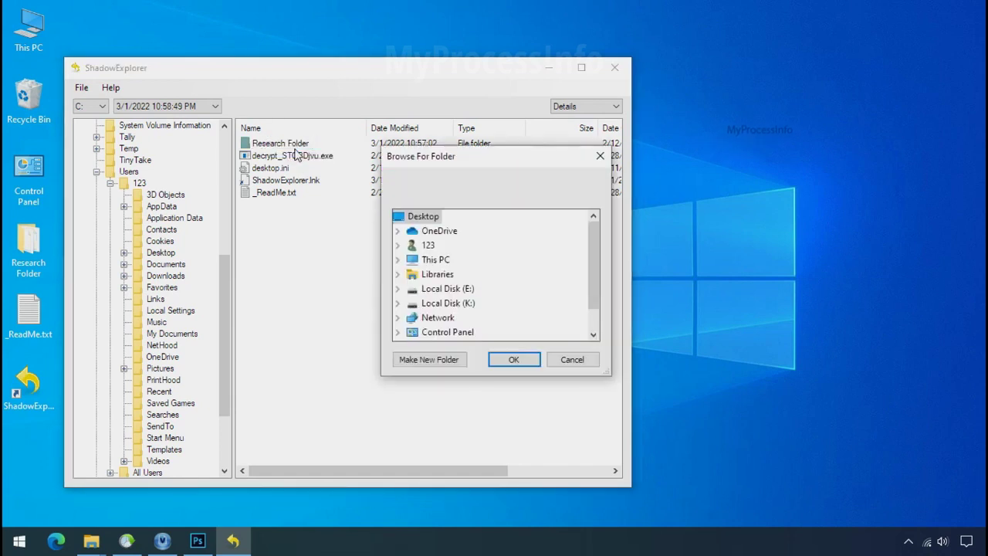
- Choose G:\Recover on Softwares (G:) as the export destination and confirm
double_click(435, 259)
scroll(468, 278, down, 2)
double_click(461, 288)
click(462, 303)
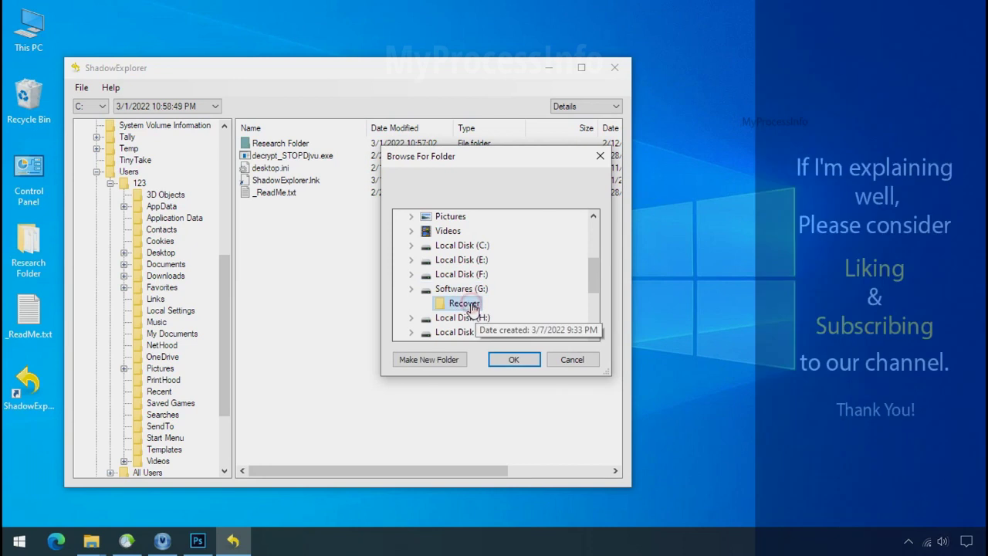
click(512, 360)
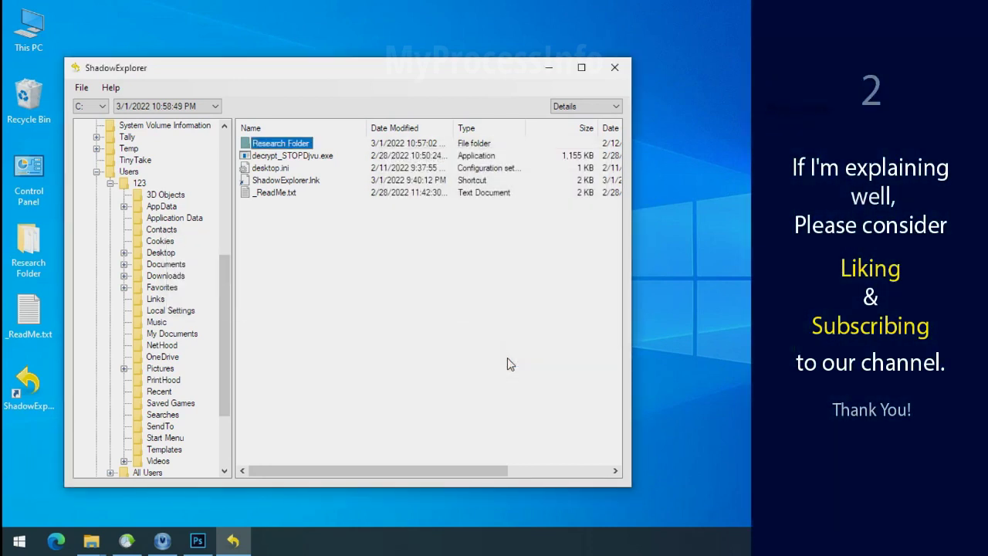
- Open the exported Research Folder under Softwares (G:) > Recover in File Explorer
click(552, 72)
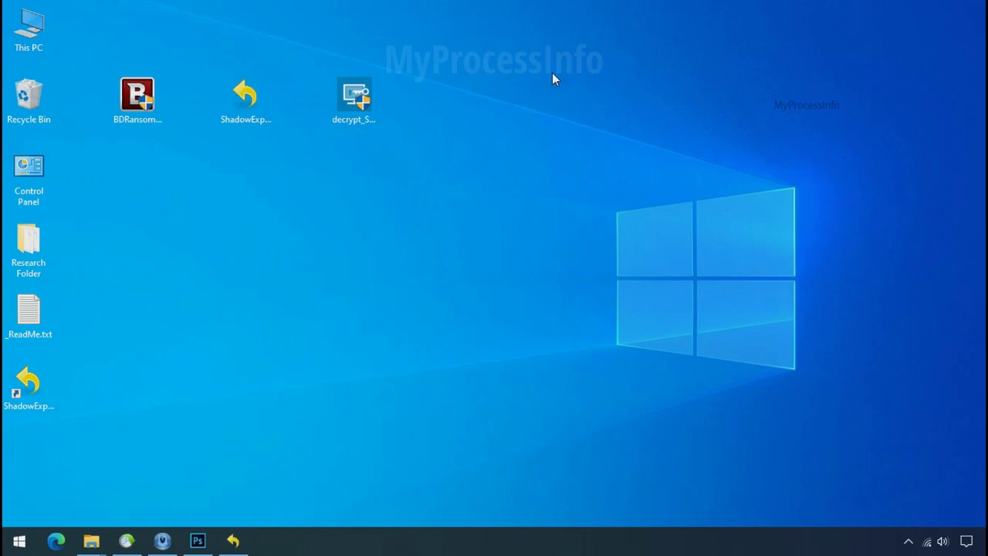
click(91, 544)
click(72, 395)
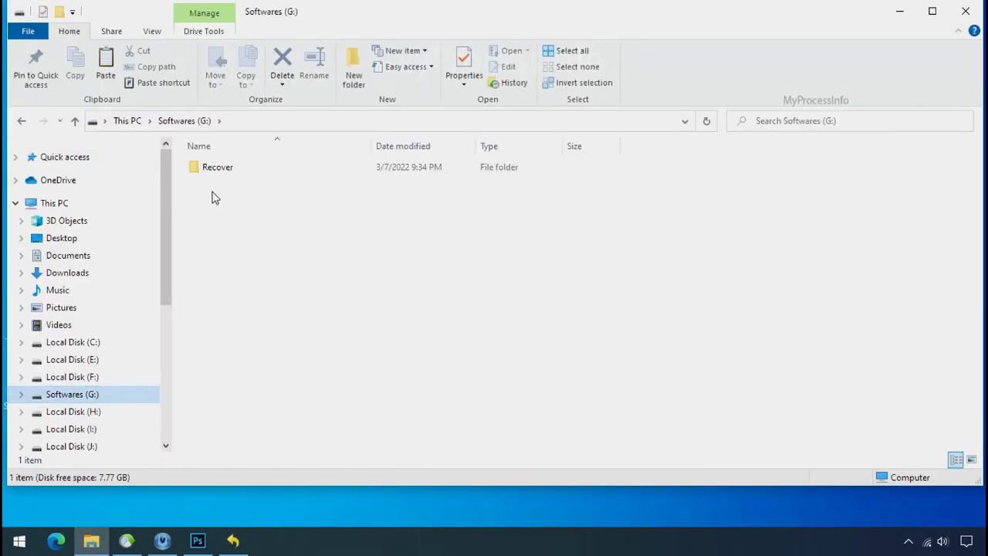
double_click(197, 169)
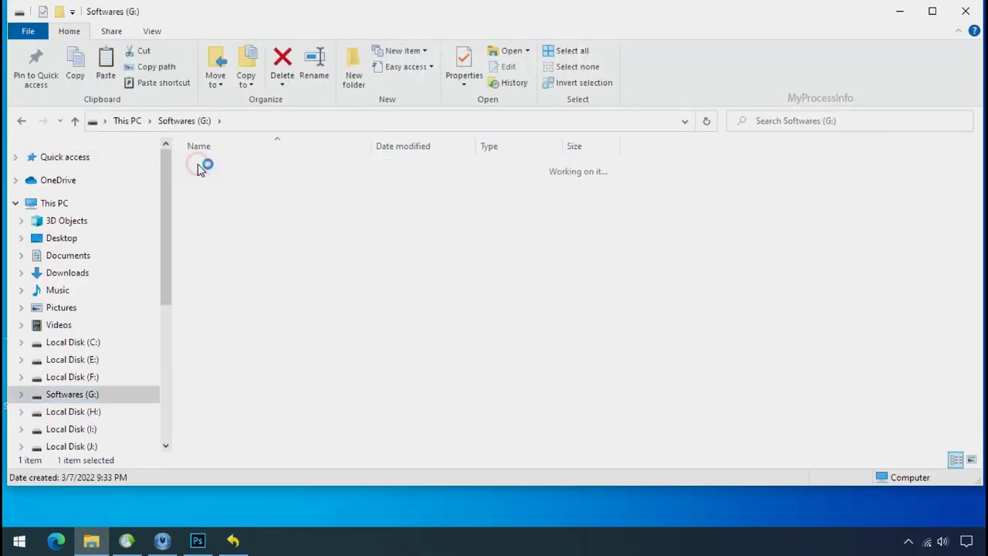
double_click(205, 169)
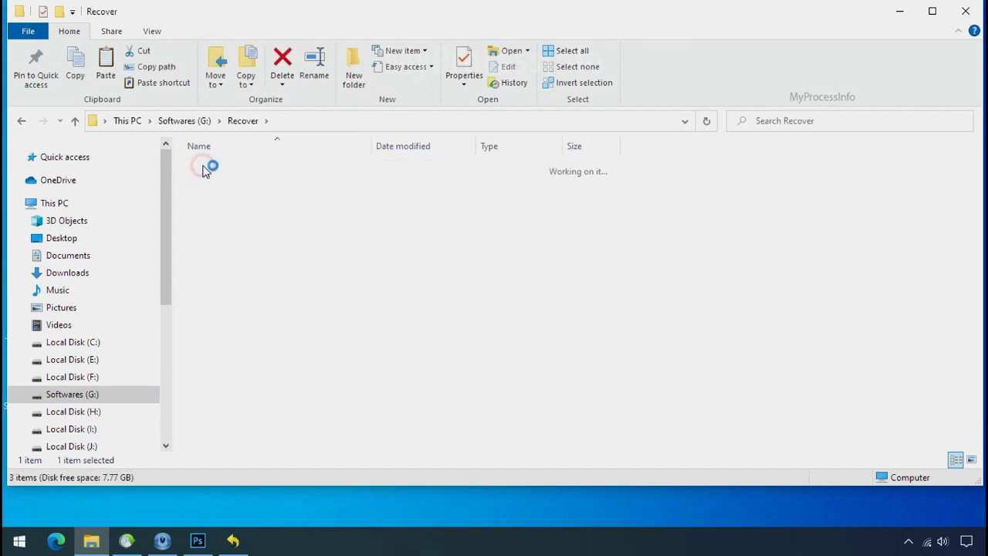
- Inspect the restored Testing IMG png, Testing PDF and Testing XLS files
click(222, 171)
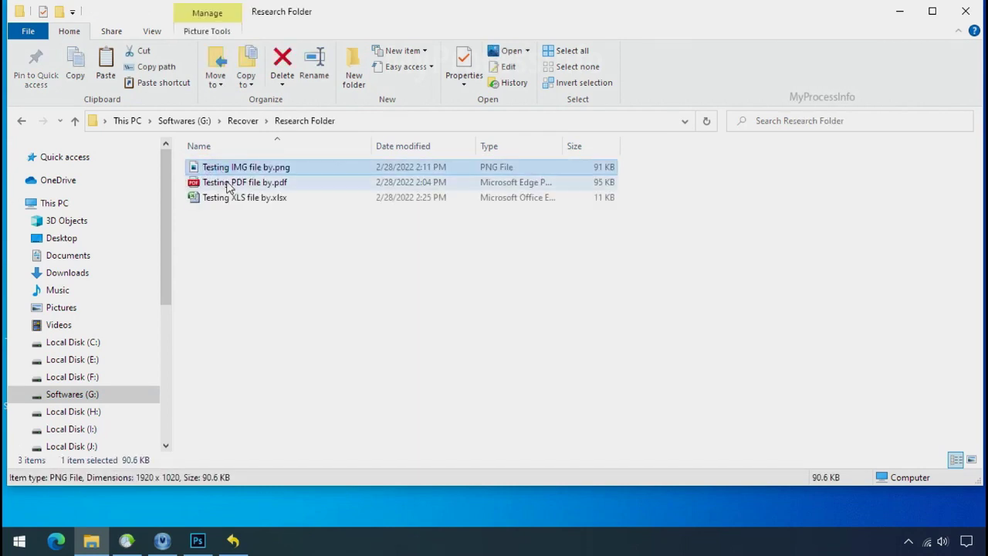
click(228, 184)
click(242, 198)
click(253, 166)
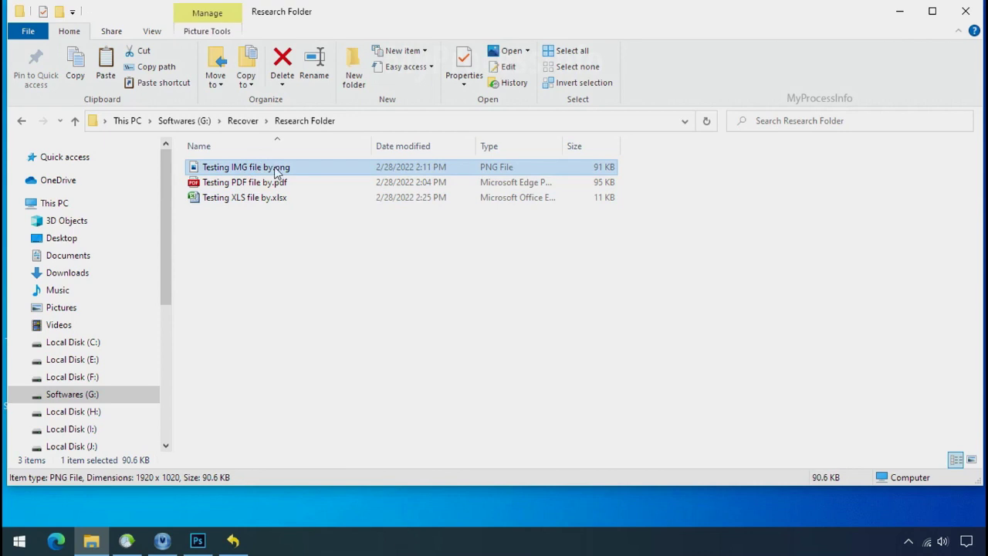
scroll(406, 277, up, 4)
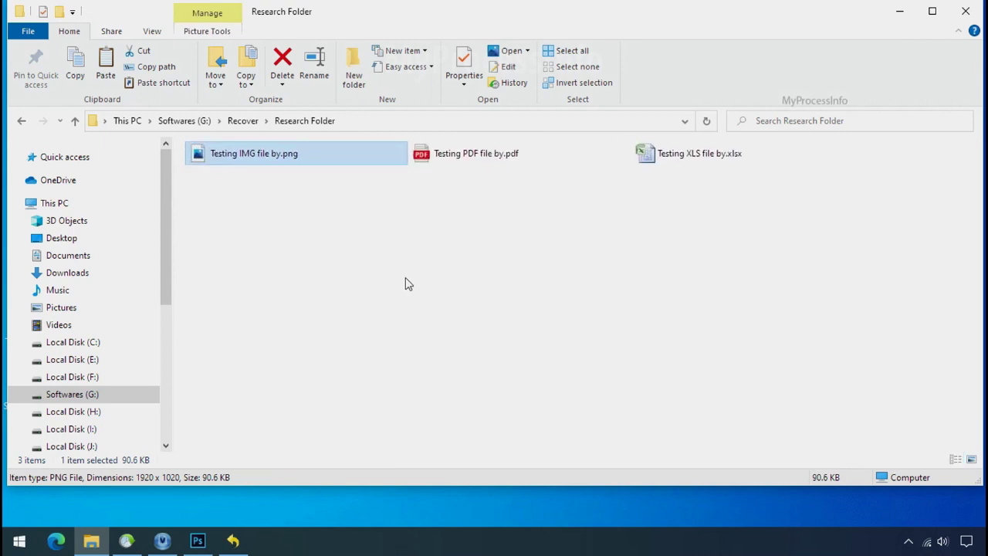
scroll(406, 283, up, 2)
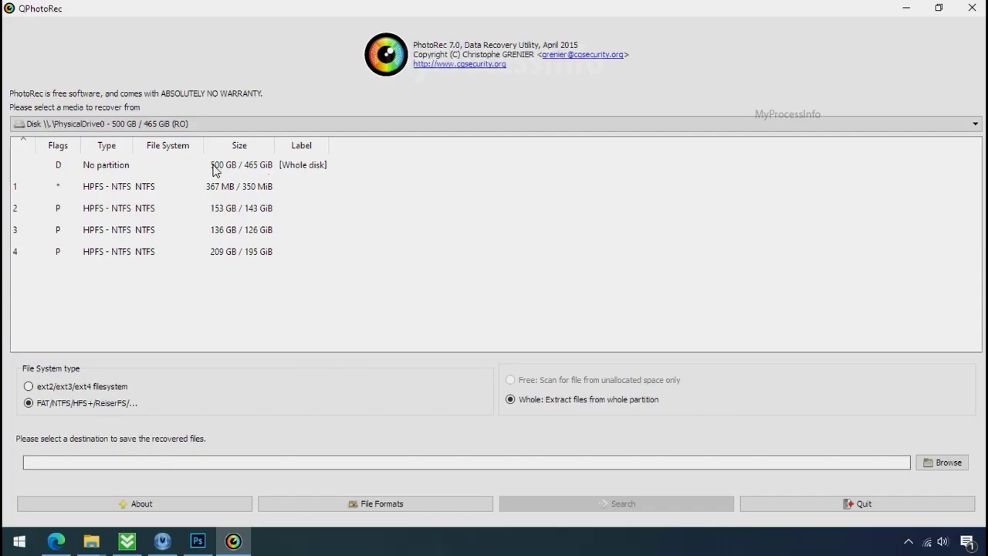
click(163, 127)
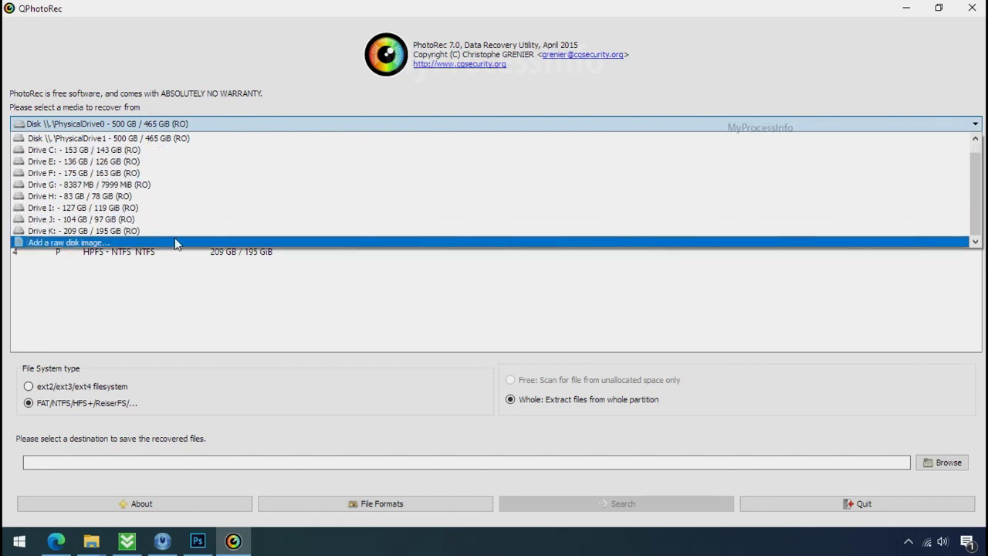
click(255, 74)
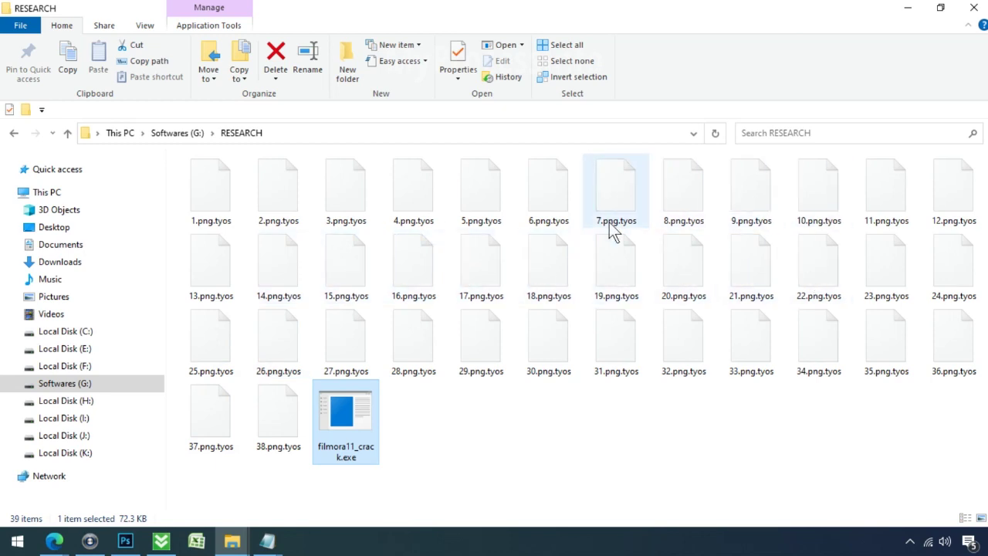
- Rename 17.png.tyos to 17.png and confirm the extension change
click(491, 273)
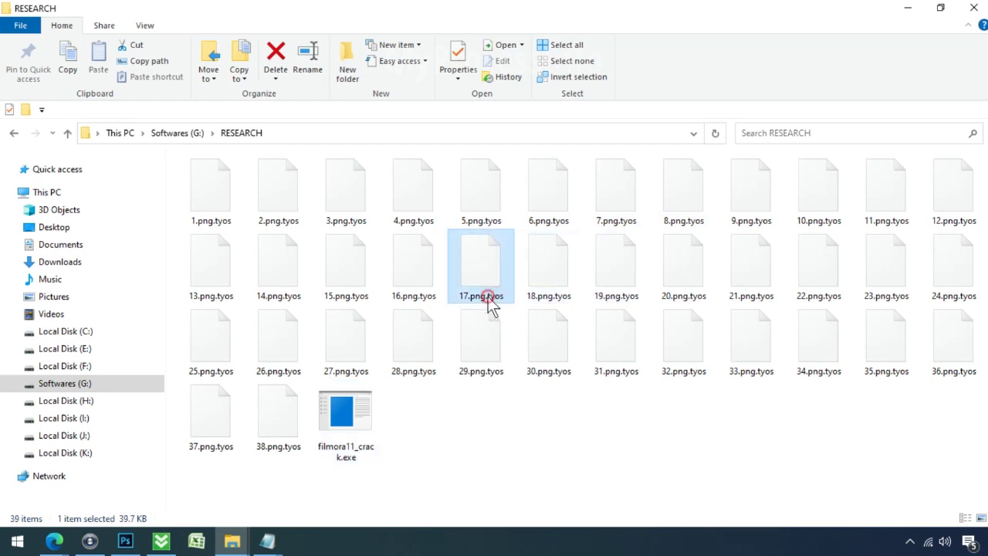
click(488, 296)
double_click(488, 296)
key(BackSpace)
key(BackSpace)
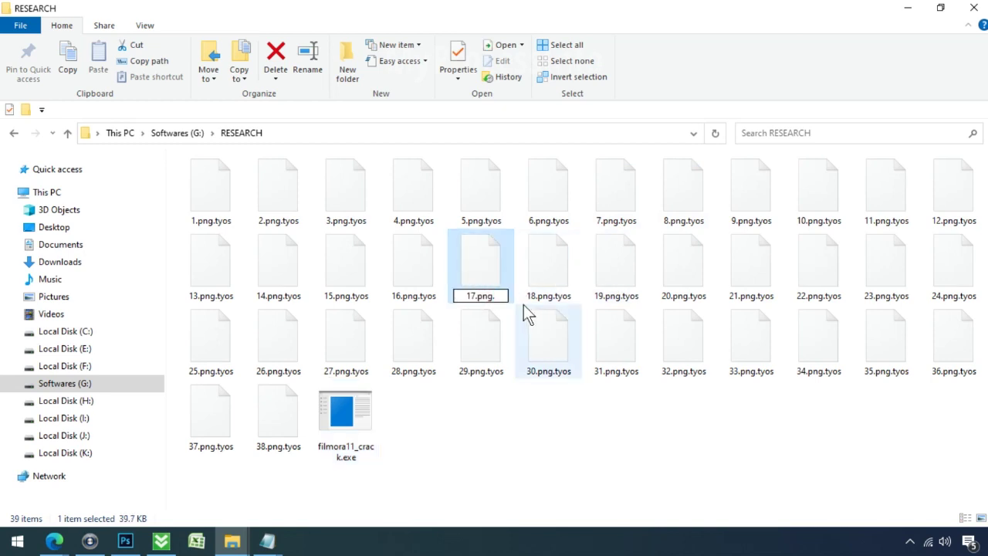
click(495, 272)
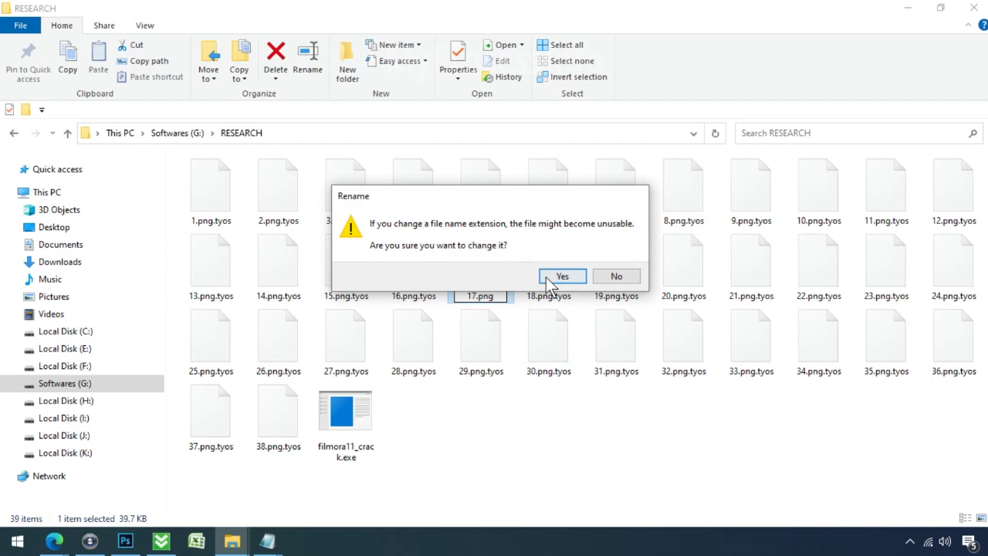
click(546, 277)
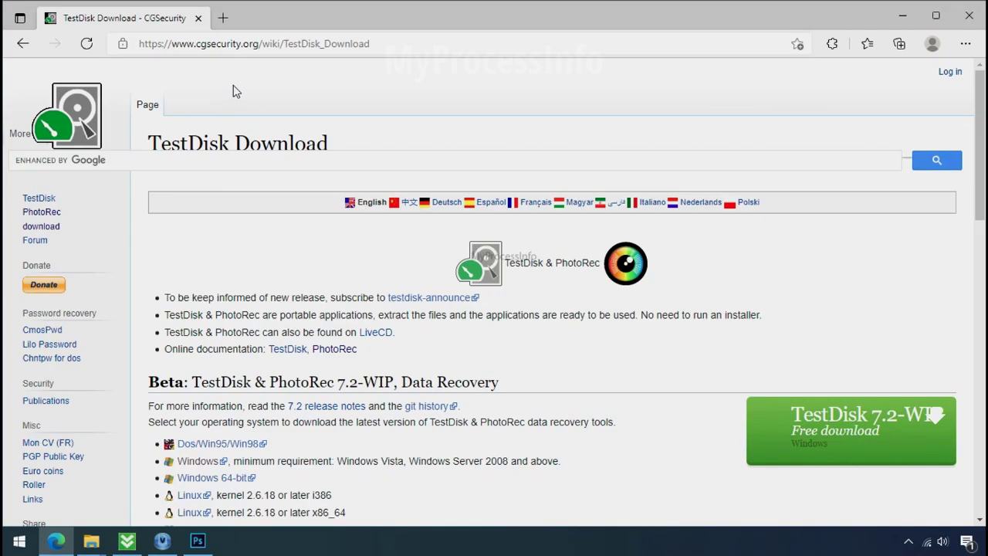
- Close the TestDisk download page to return to the desktop
click(216, 44)
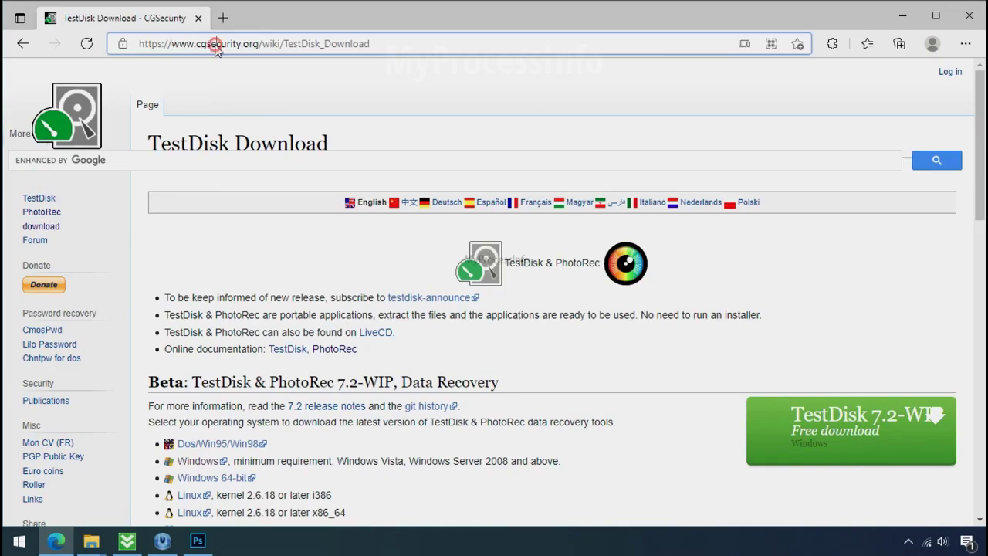
click(252, 94)
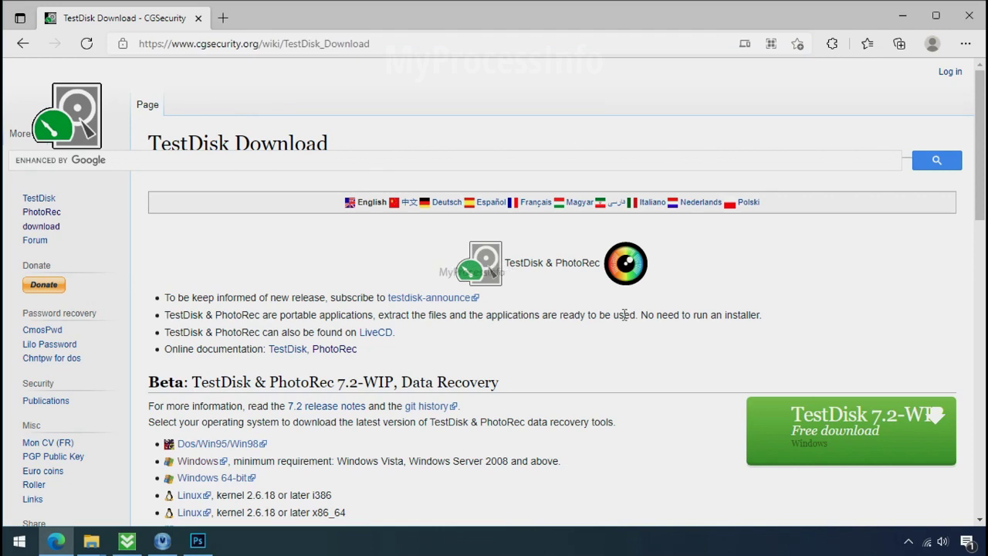
click(980, 23)
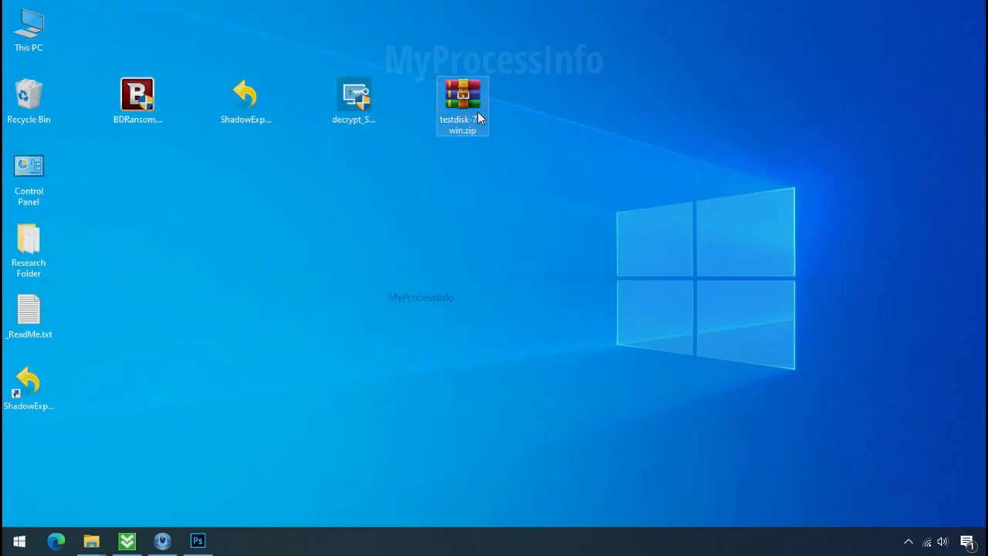
- Extract testdisk-7.0.win.zip to testdisk-7.0.win\ and run qphotorec_win.exe from it
right_click(478, 116)
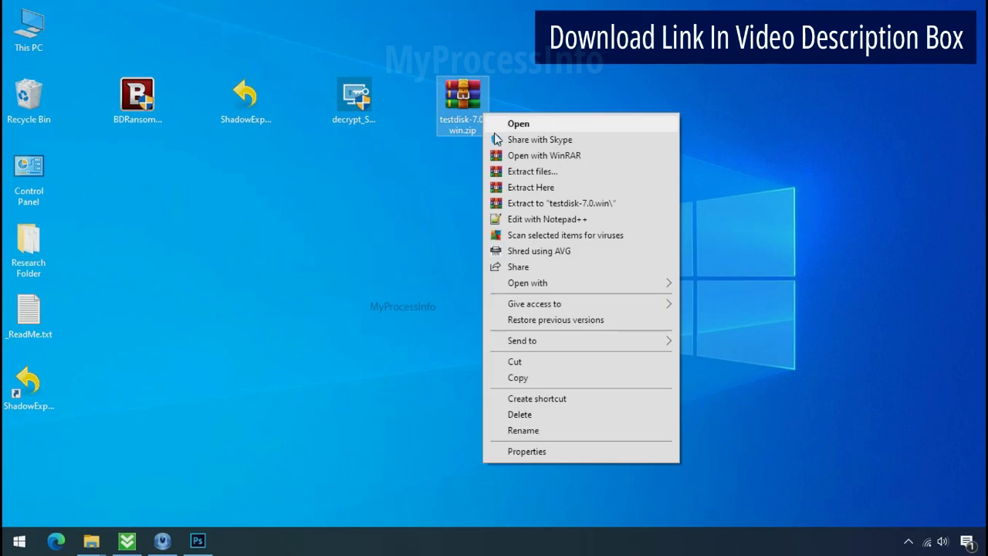
click(545, 205)
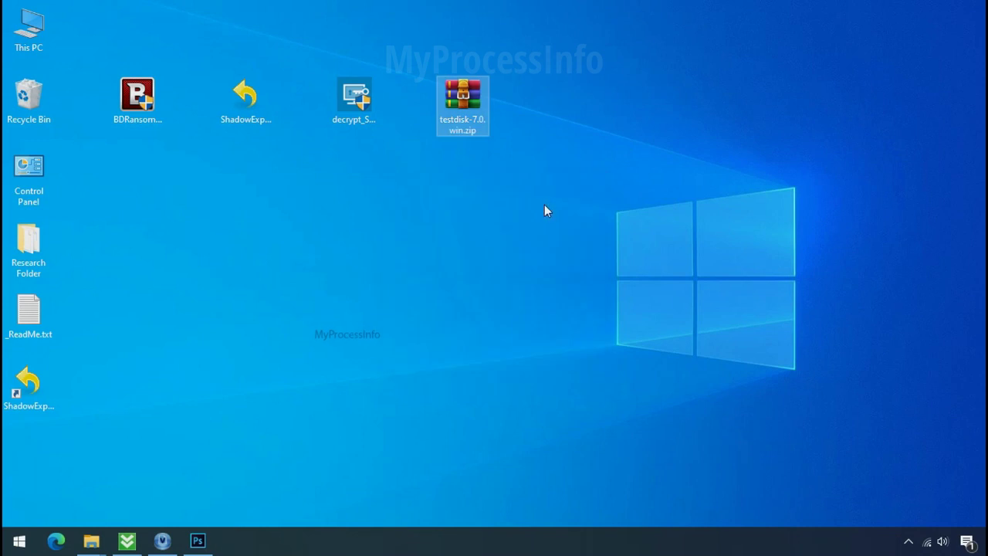
double_click(576, 133)
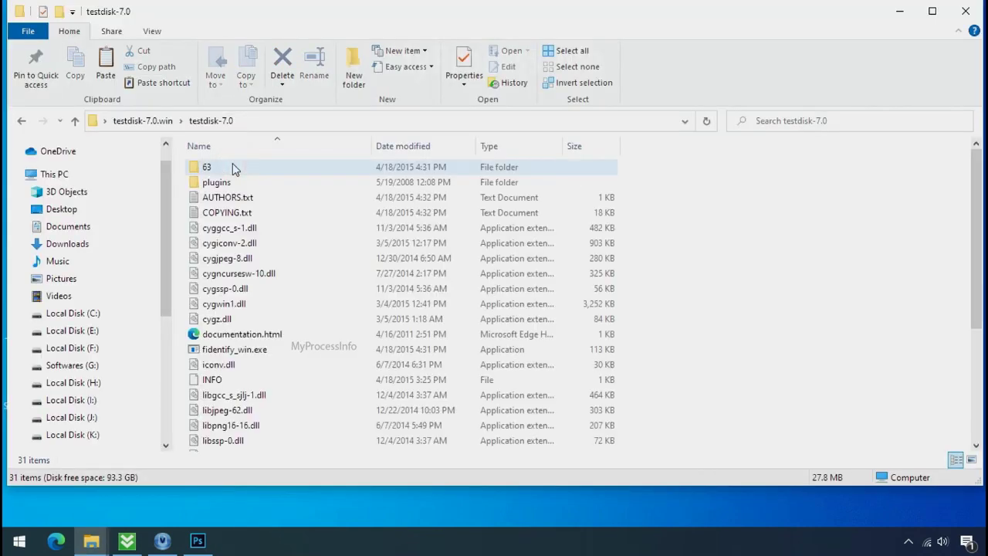
scroll(275, 338, down, 4)
click(276, 338)
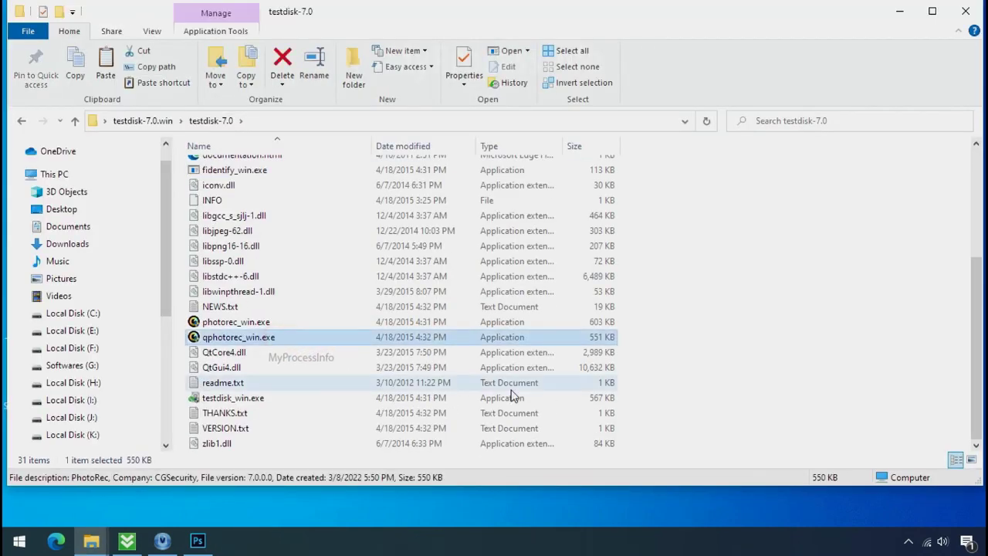
double_click(237, 338)
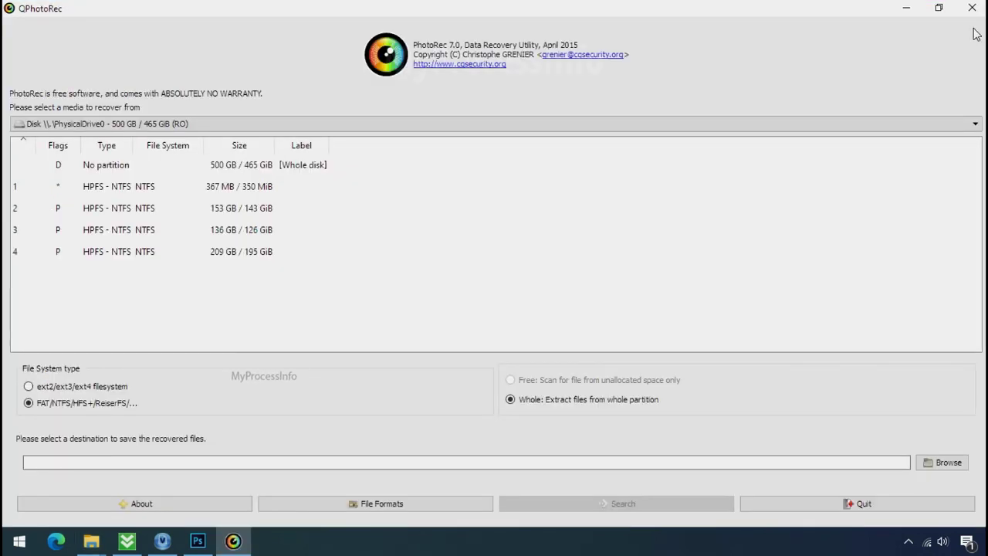
- Choose Drive C as the recovery source and clear all file formats
click(197, 125)
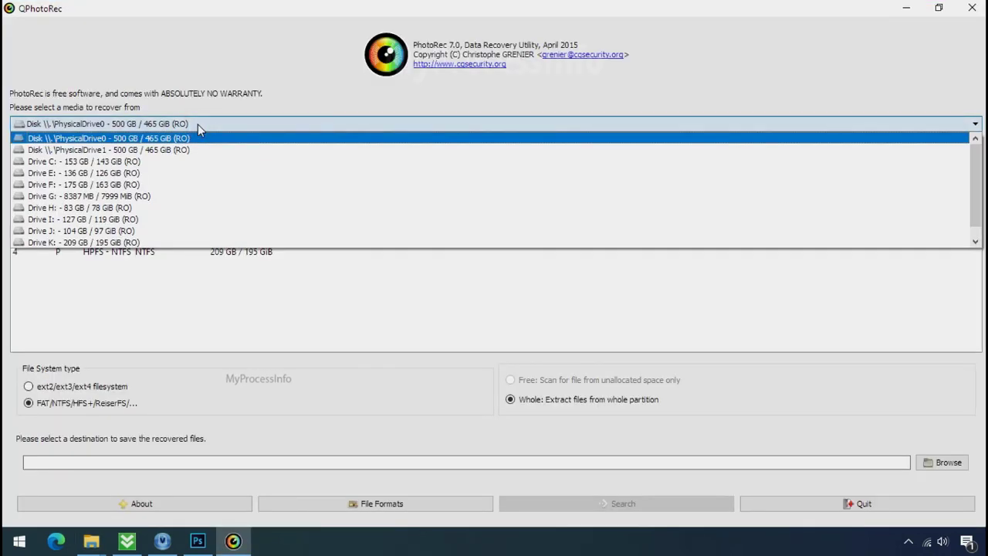
click(209, 161)
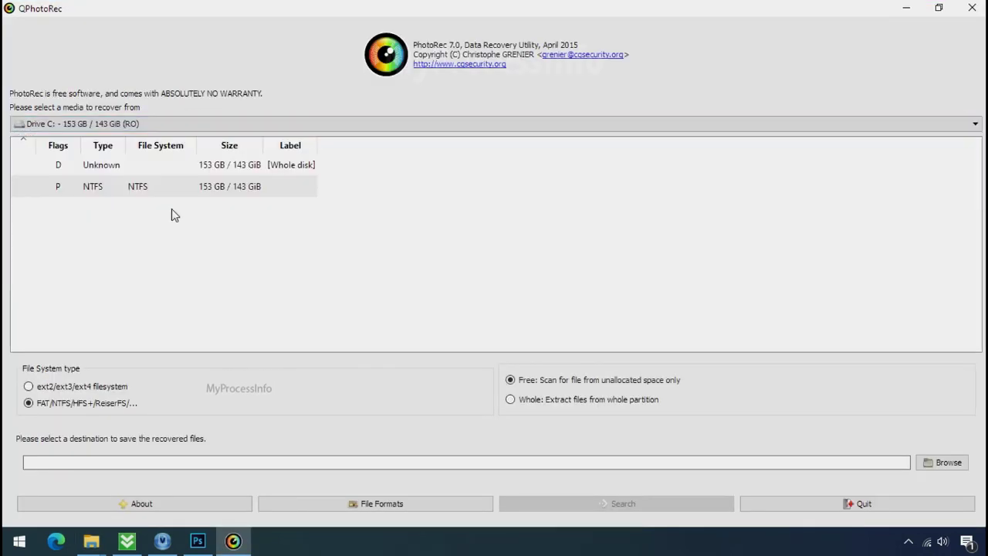
click(363, 504)
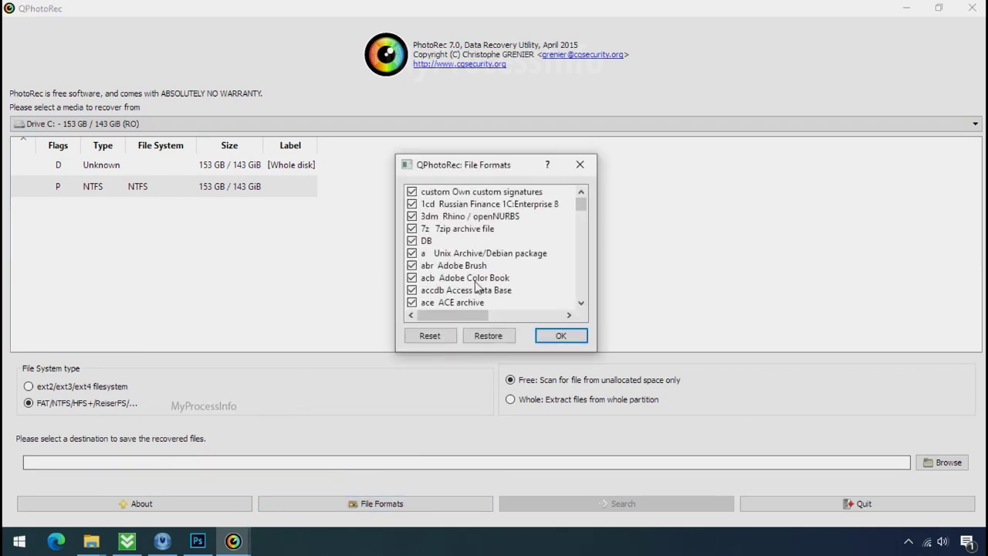
click(437, 335)
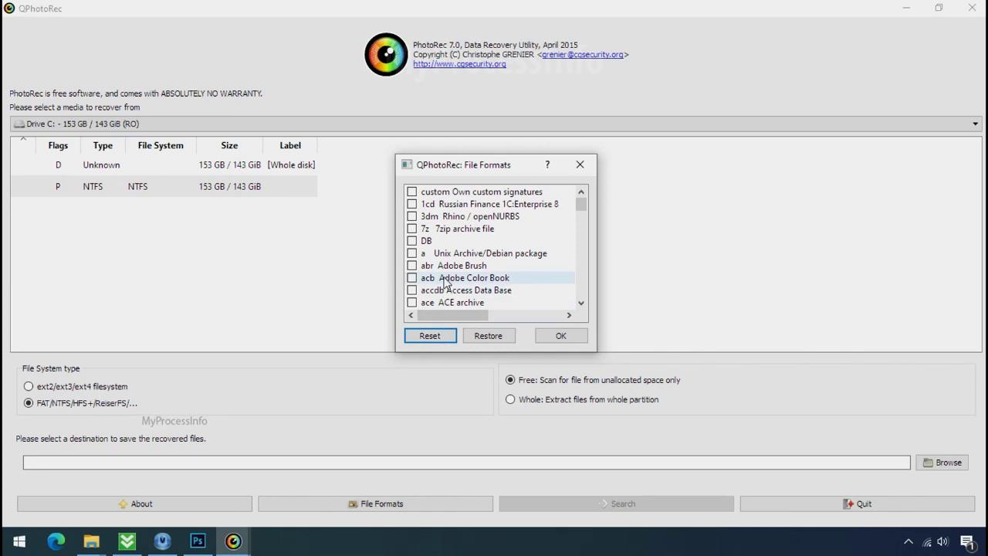
- Tick only the jpg and png formats and confirm the selection
click(444, 280)
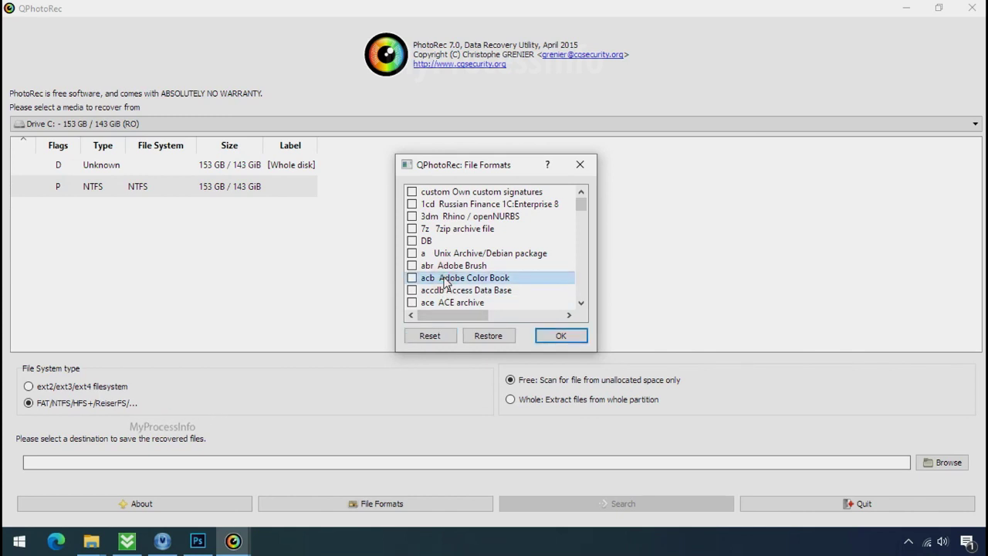
key(j)
scroll(445, 283, down, 1)
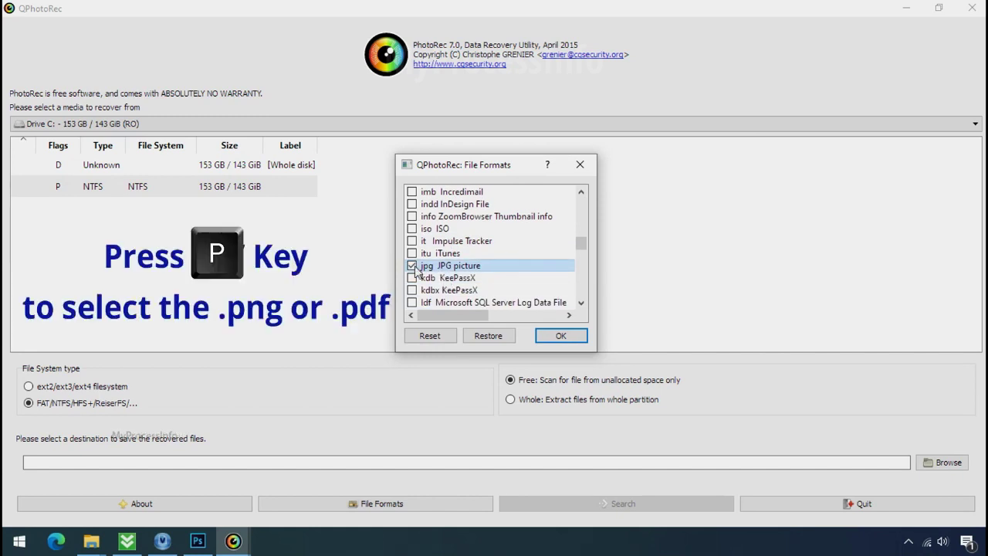
key(p)
scroll(454, 245, down, 2)
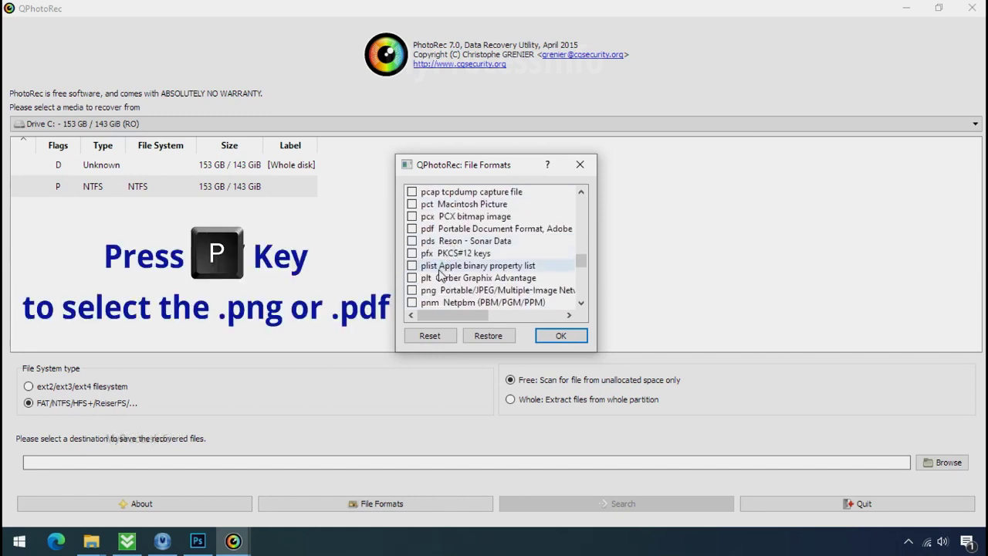
click(412, 291)
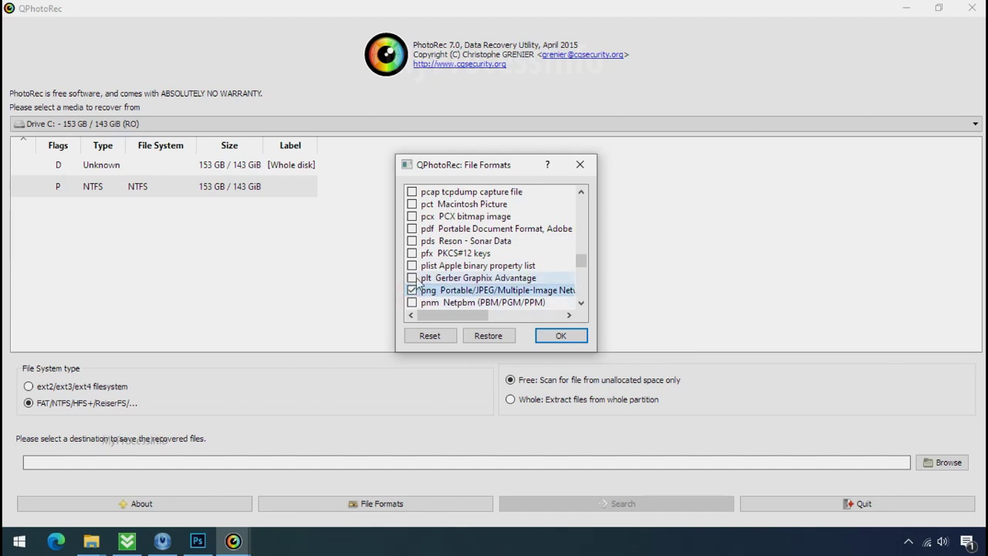
click(559, 337)
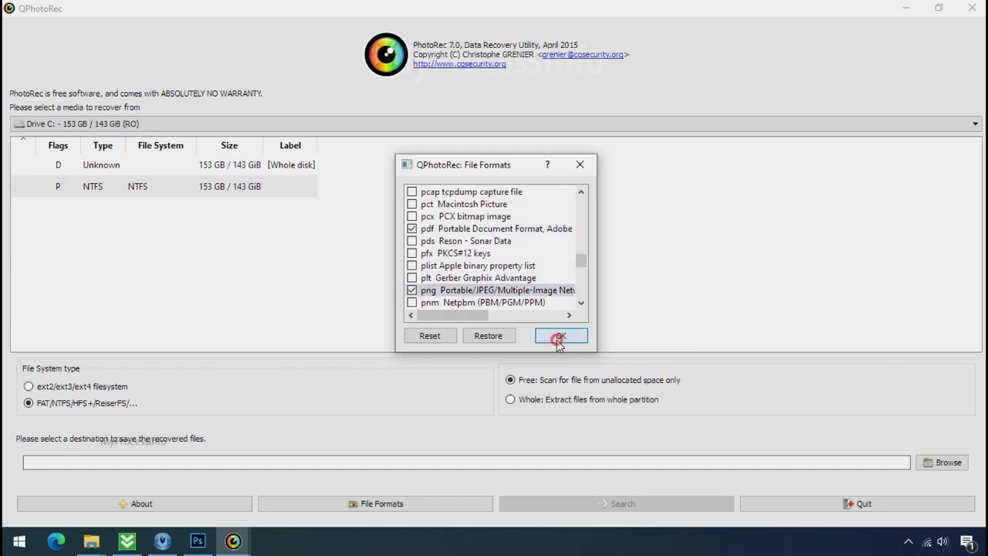
- Create a folder named Recovery on G: and select it as the destination
click(960, 461)
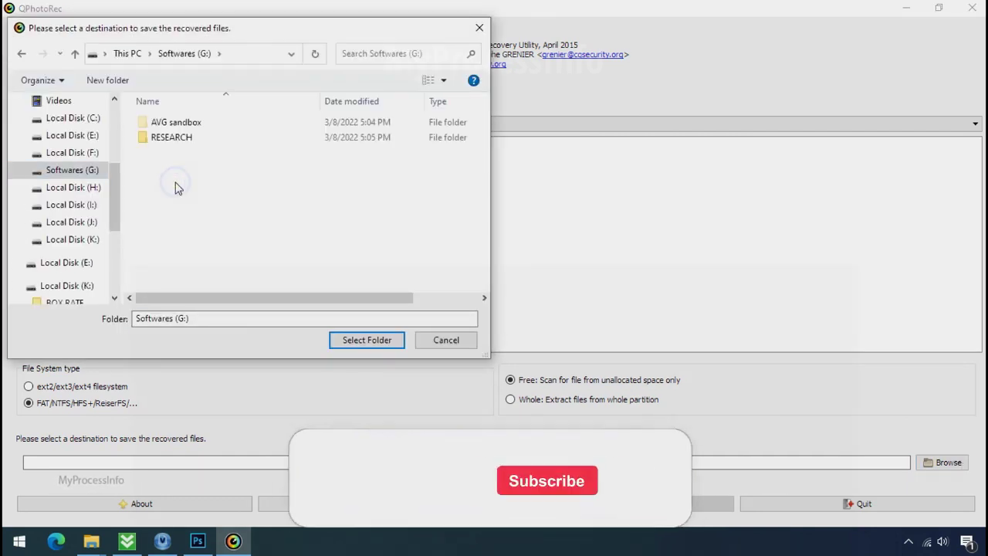
right_click(177, 186)
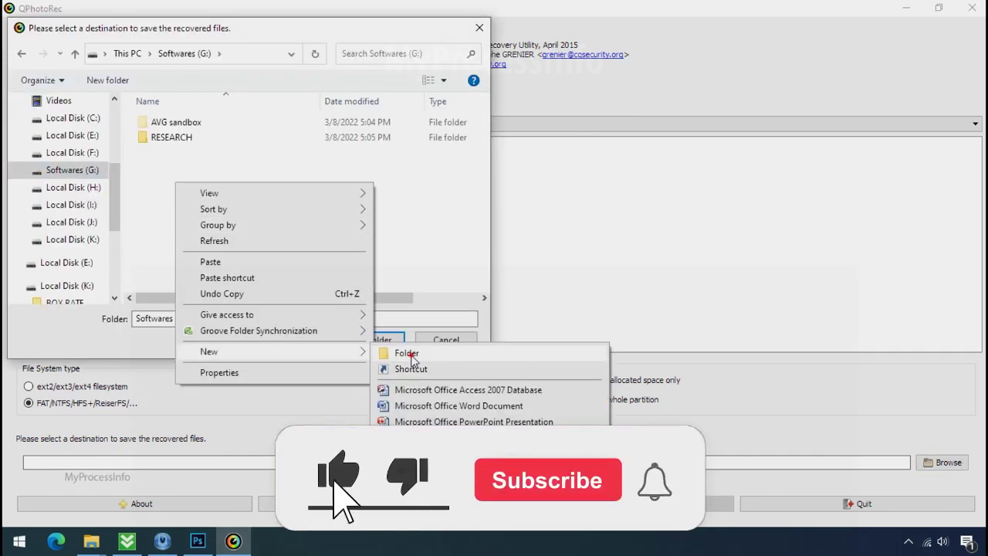
click(401, 268)
text(Recovery)
key(Return)
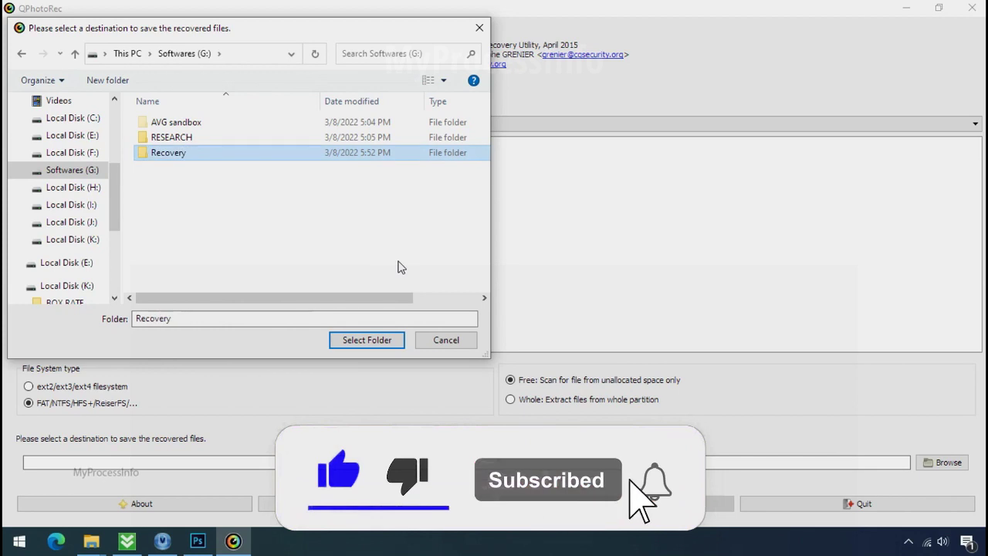
click(366, 343)
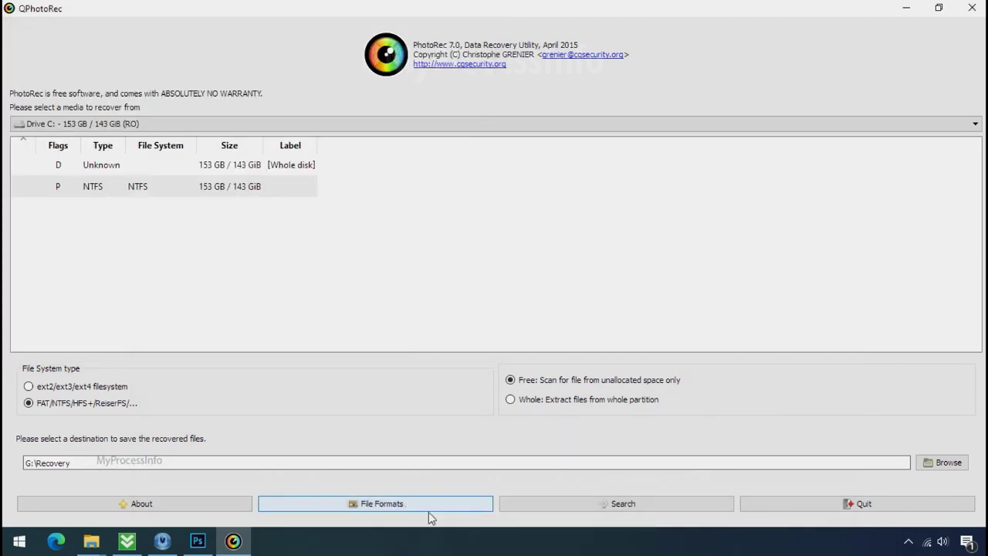
- Start the QPhotoRec scan of Drive C into G:\Recovery and restore down its window
click(622, 504)
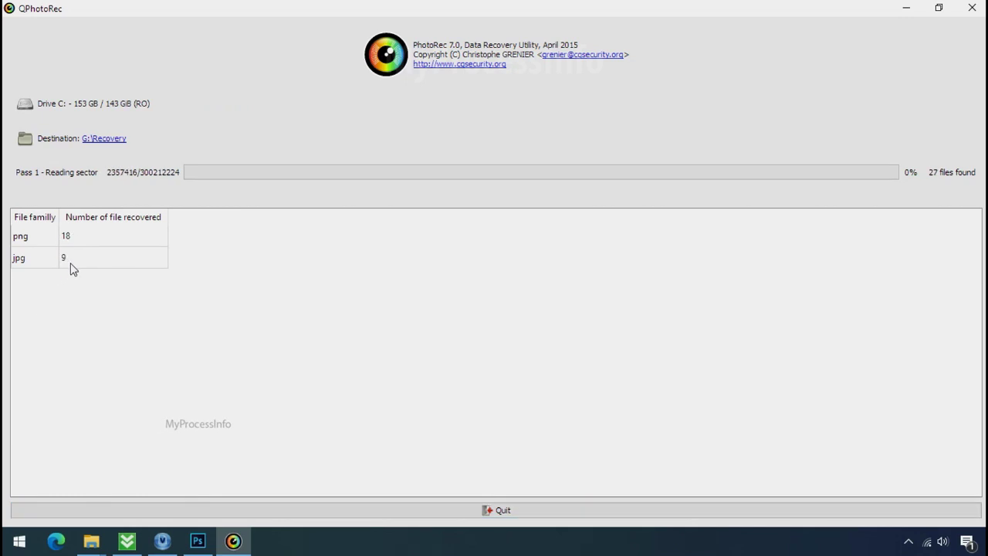
click(939, 8)
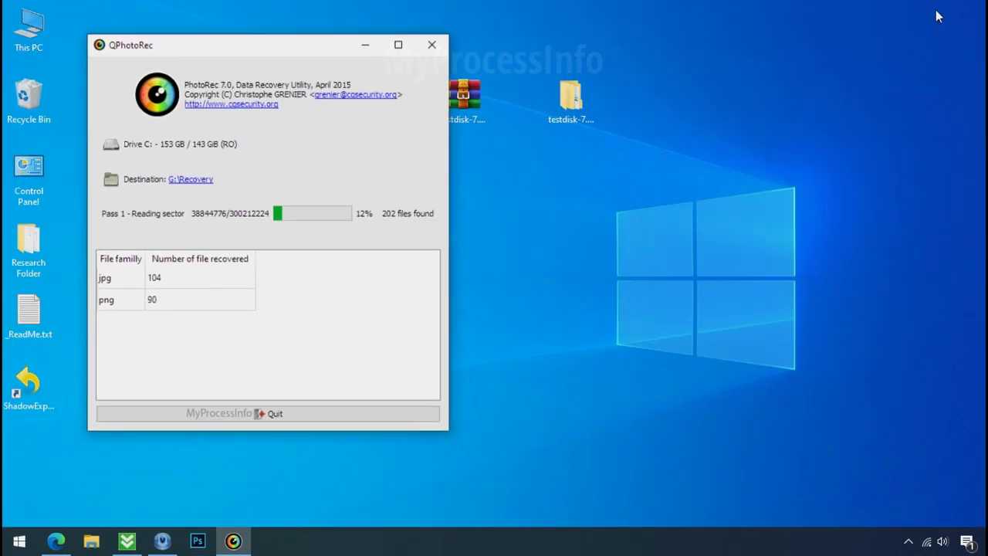
- Browse G:\Recovery\recup_dir.3 and scroll through its 278 recovered png and jpg files
click(91, 541)
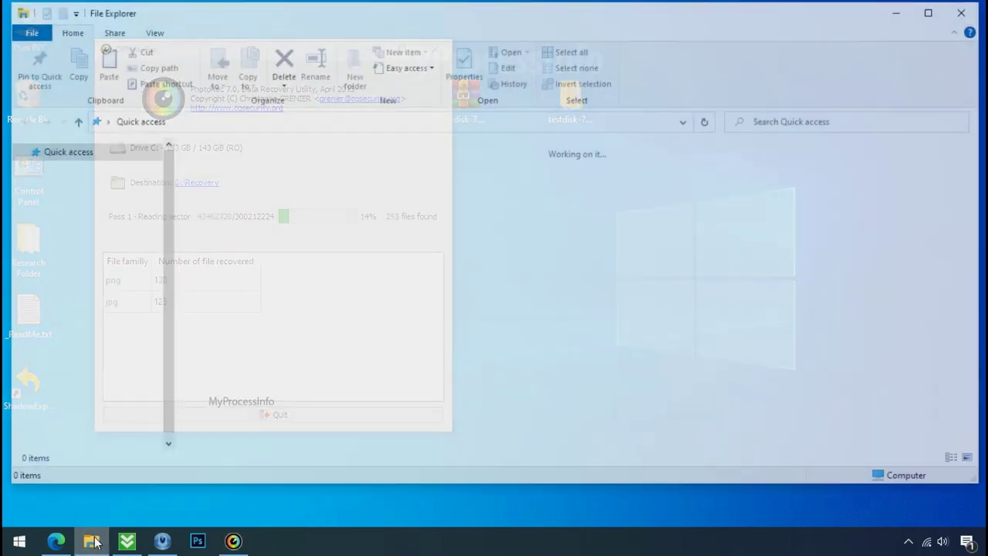
click(72, 342)
double_click(222, 167)
double_click(229, 181)
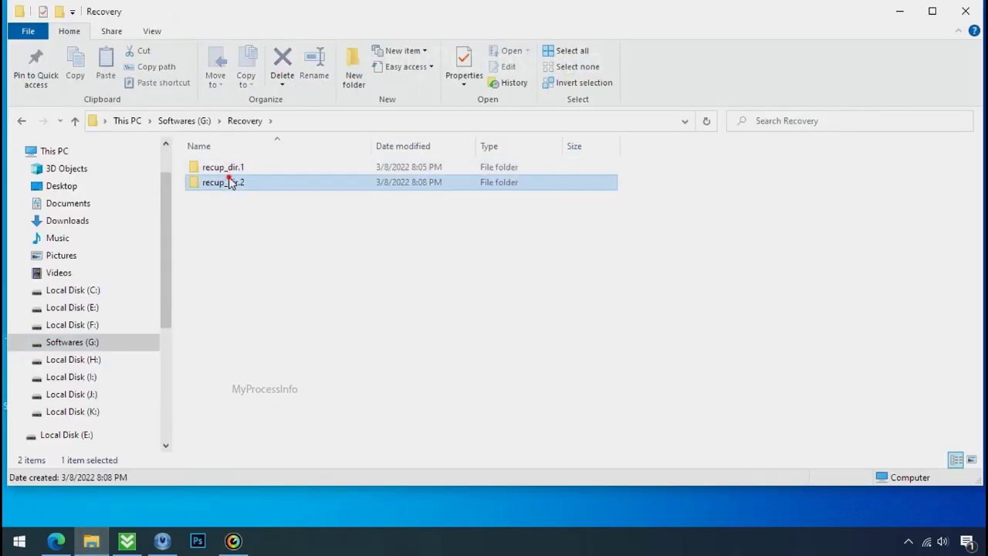
scroll(432, 263, down, 4)
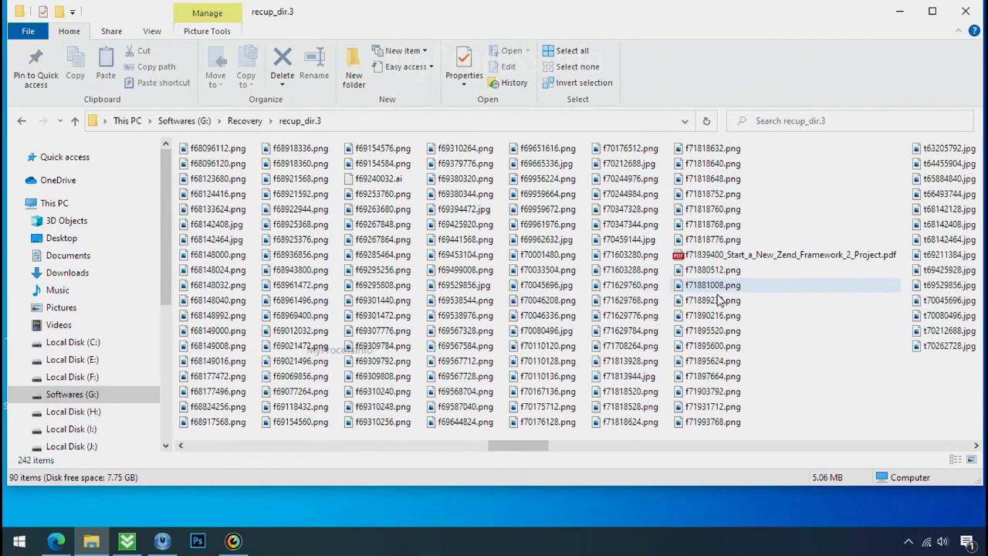
scroll(716, 313, down, 2)
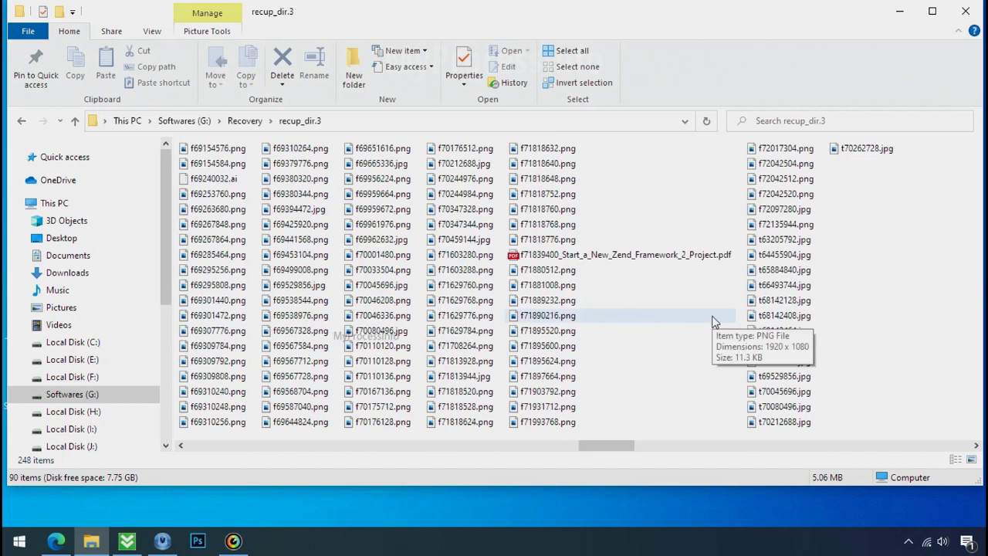
scroll(714, 321, down, 1)
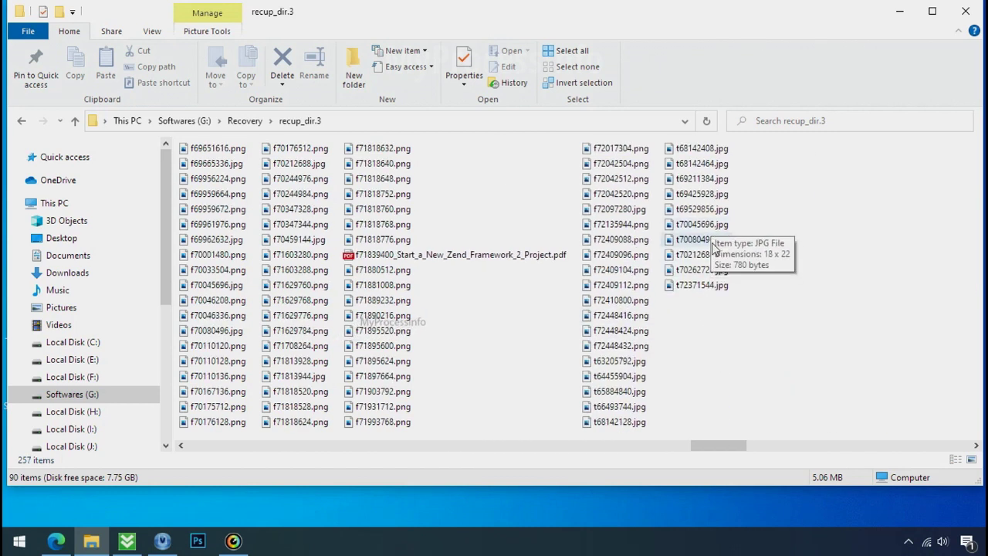
scroll(703, 340, down, 3)
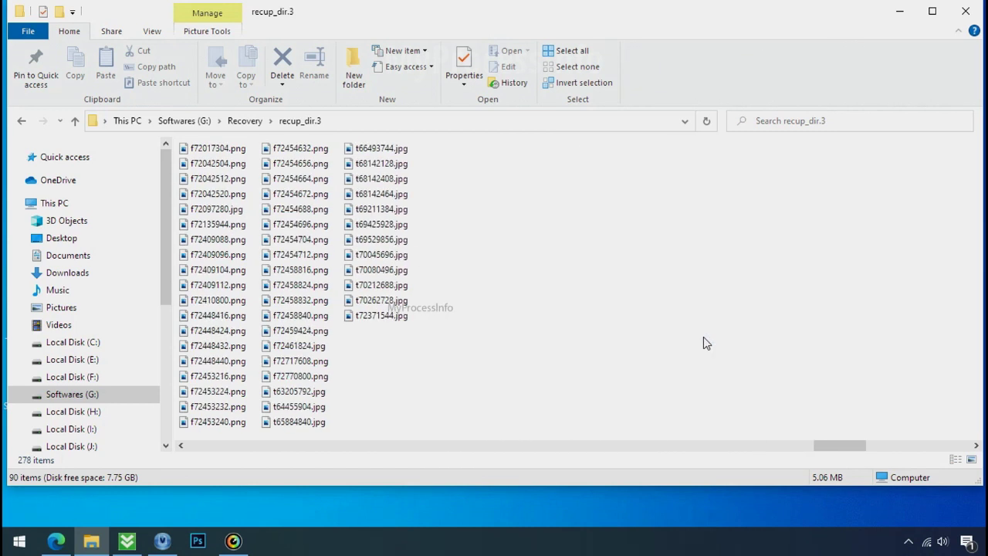